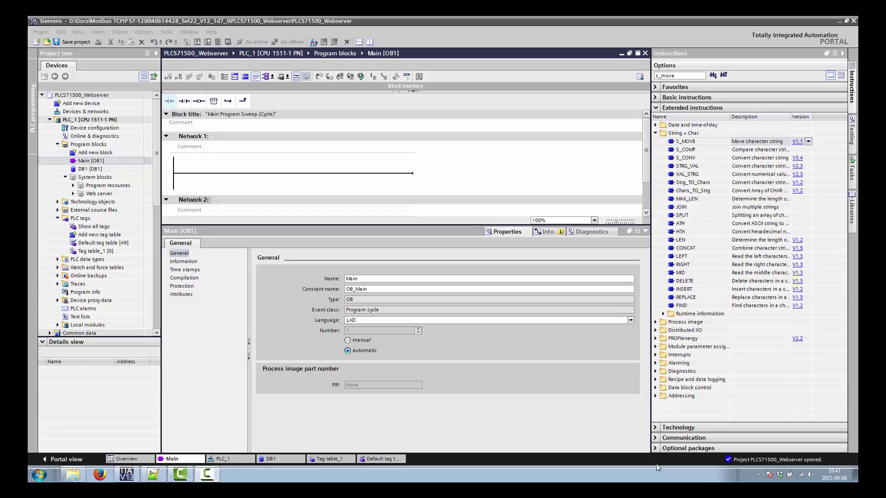
Review the default tag table, the variables in data block DB1 and the Main [OB1] program block
double_click(118, 246)
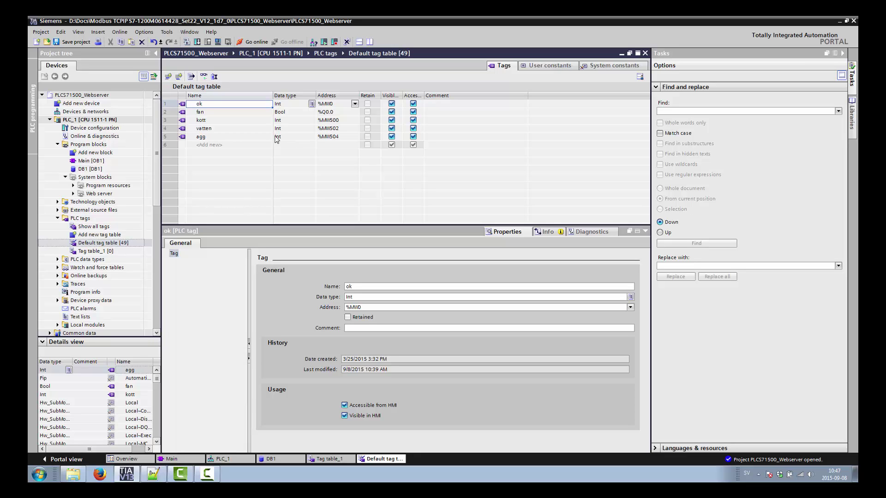
left_click(96, 170)
double_click(96, 169)
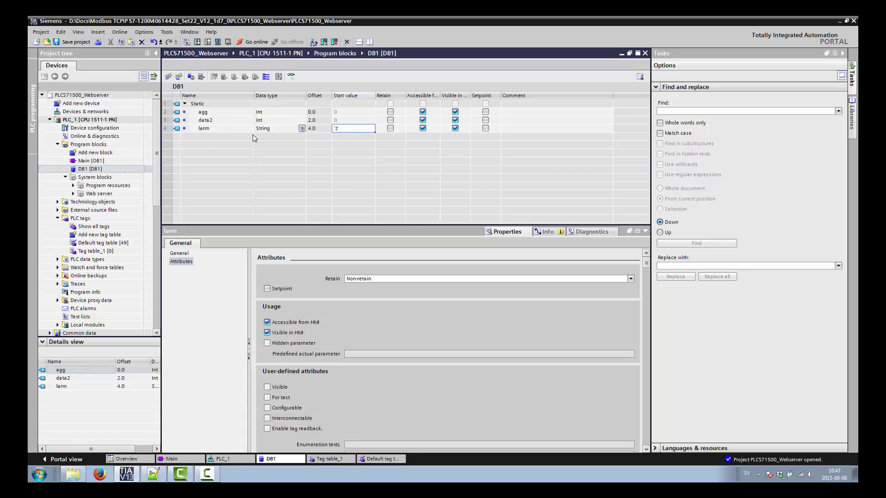
left_click(91, 161)
double_click(91, 161)
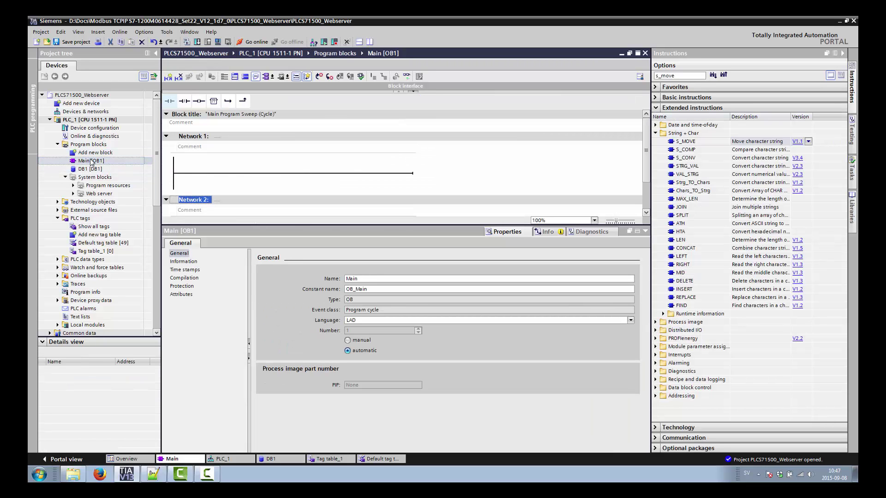
Open the PLC's device configuration and review the web server's activation, automatic update interval and user management settings
double_click(94, 128)
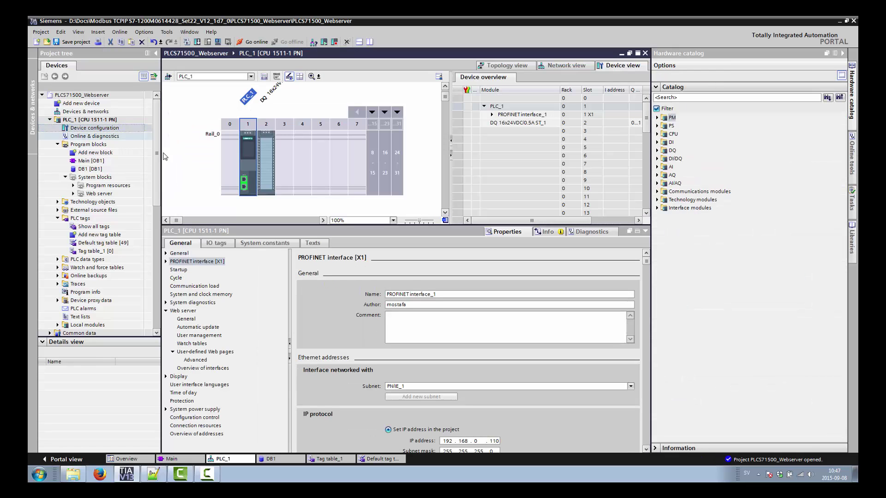
left_click(245, 181)
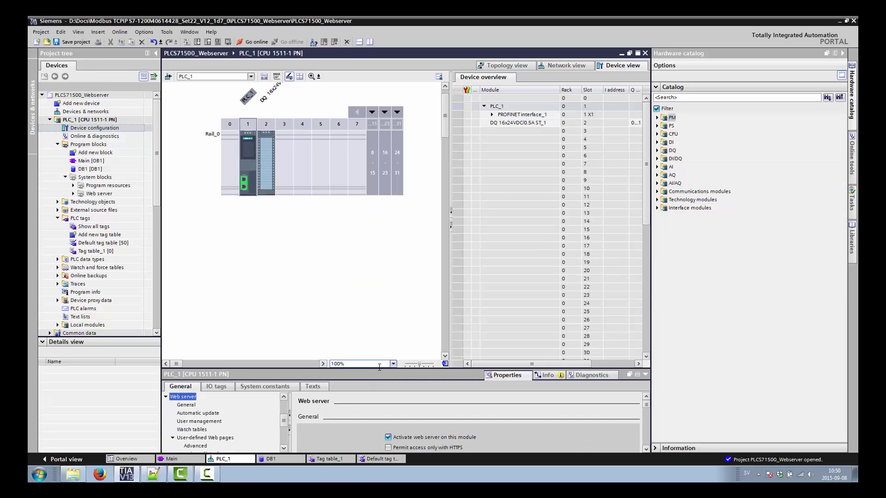
left_click_drag(378, 369, 365, 215)
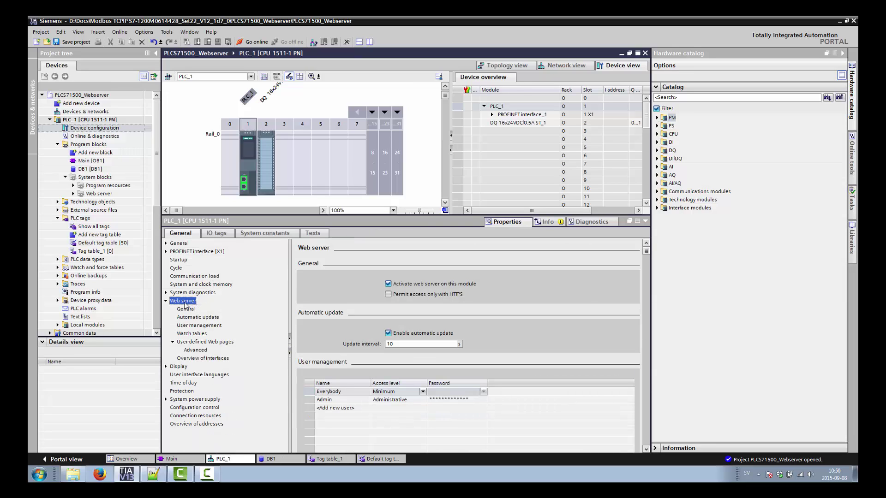
left_click(186, 309)
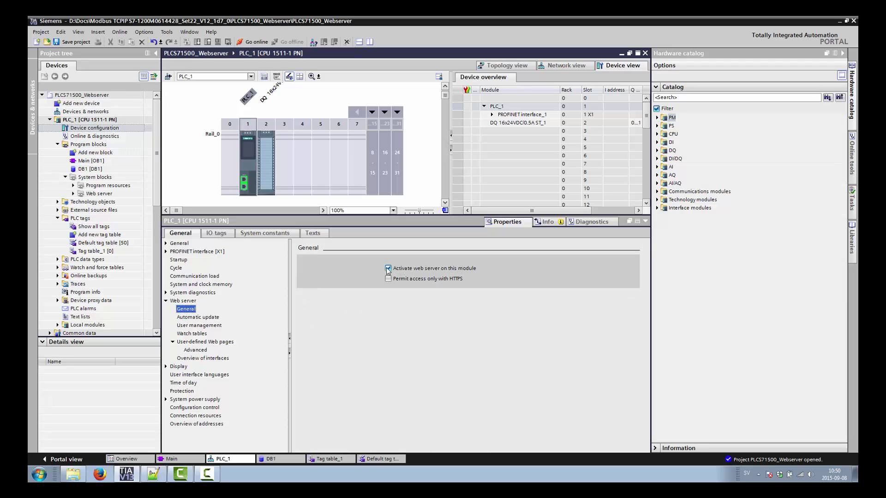
left_click(196, 317)
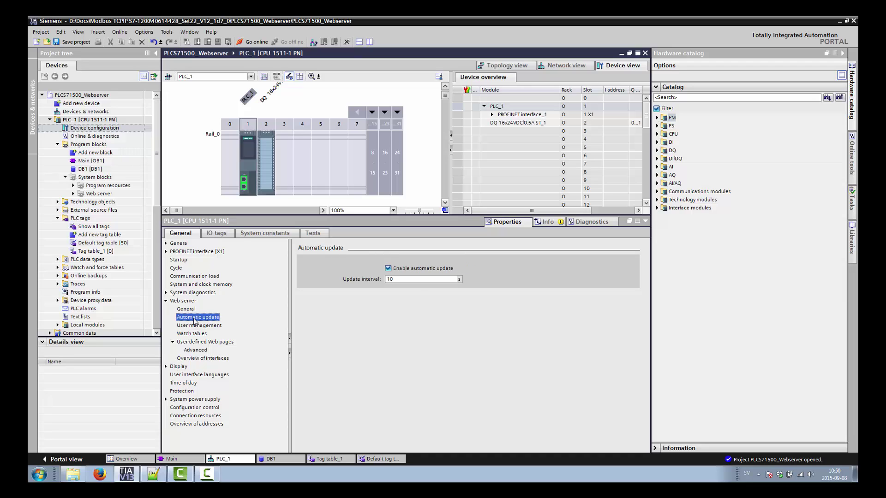
left_click(403, 280)
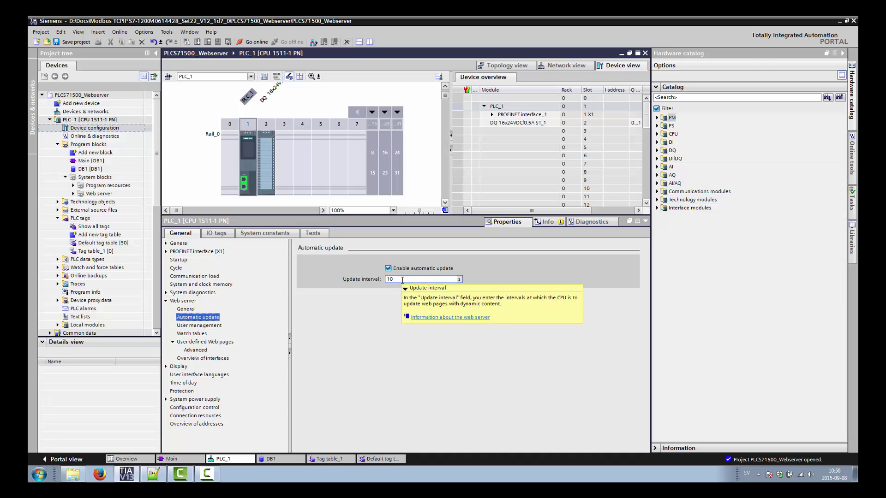
left_click(203, 325)
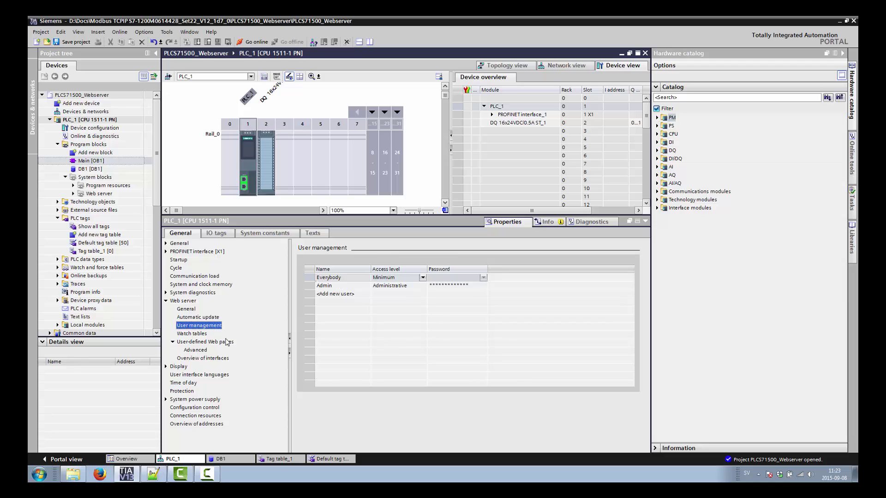
Check the advanced settings of the user-defined web pages, including the dynamic content file types and the Web DB number
left_click(194, 350)
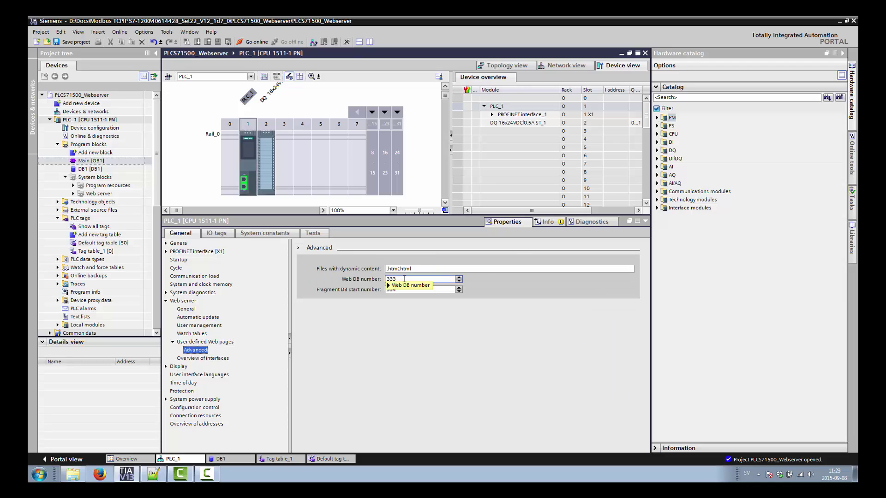
mouse_move(405, 279)
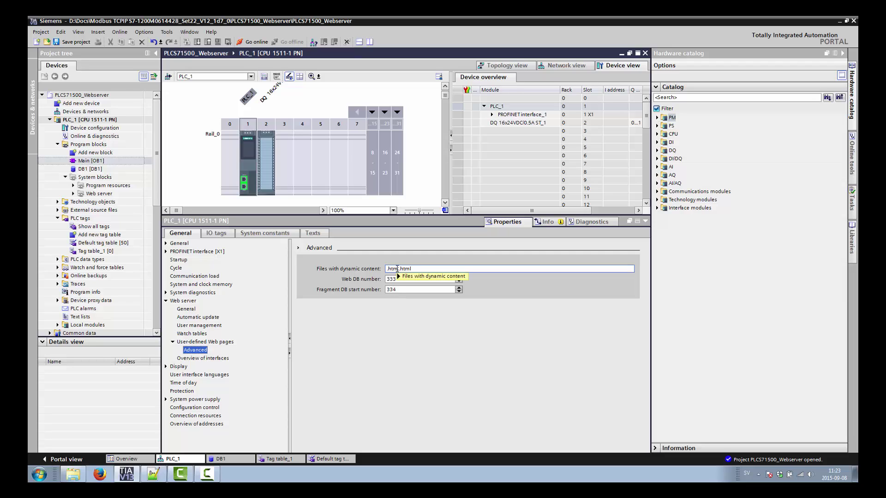
left_click(199, 326)
left_click(194, 351)
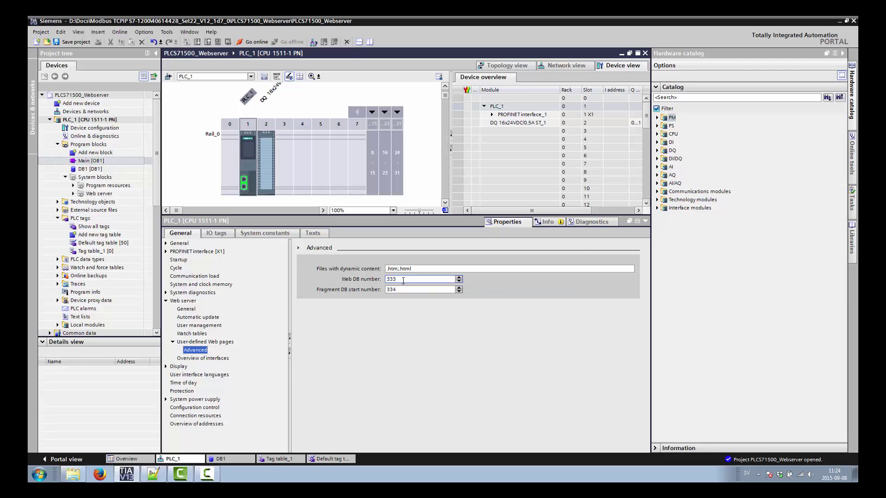
left_click_drag(398, 280, 381, 279)
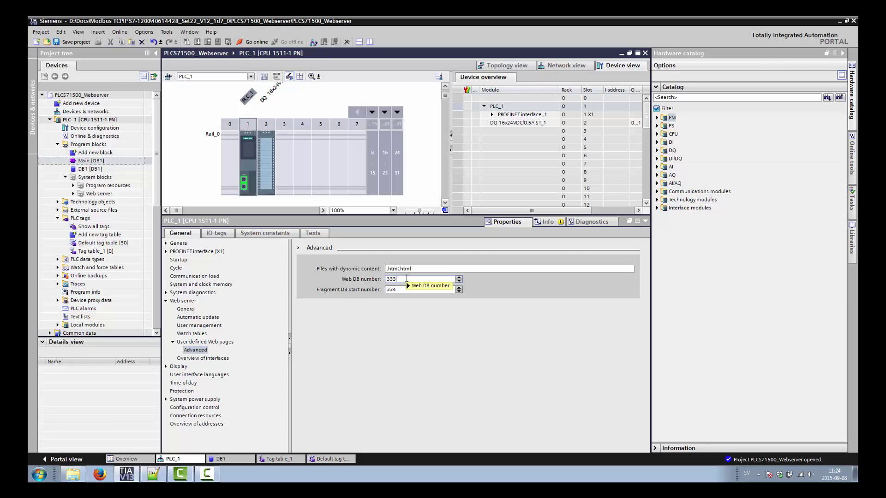
mouse_move(405, 278)
Open Main [OB1] and insert the WWW web server communication instruction into Network 1
double_click(94, 161)
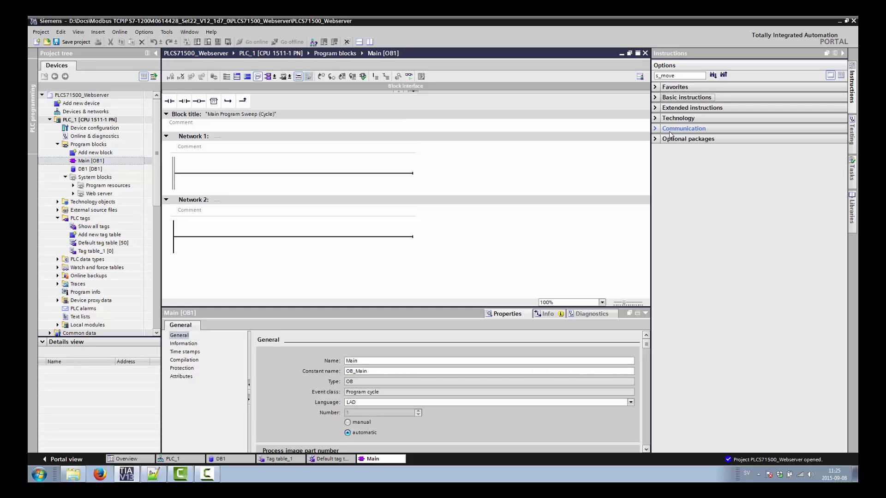
left_click(656, 129)
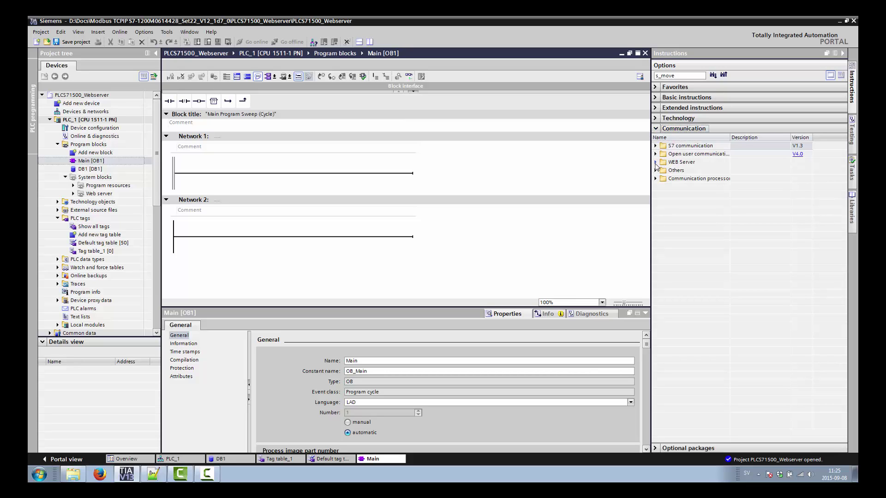
left_click(655, 162)
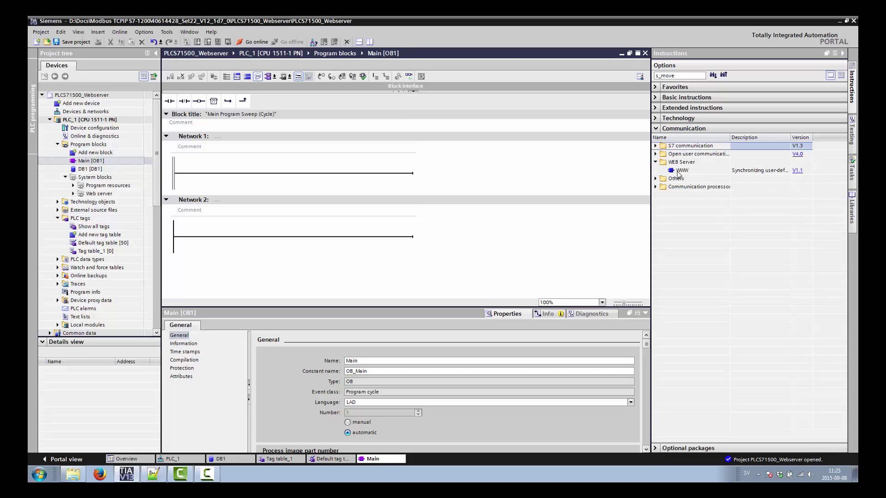
left_click_drag(688, 174, 302, 177)
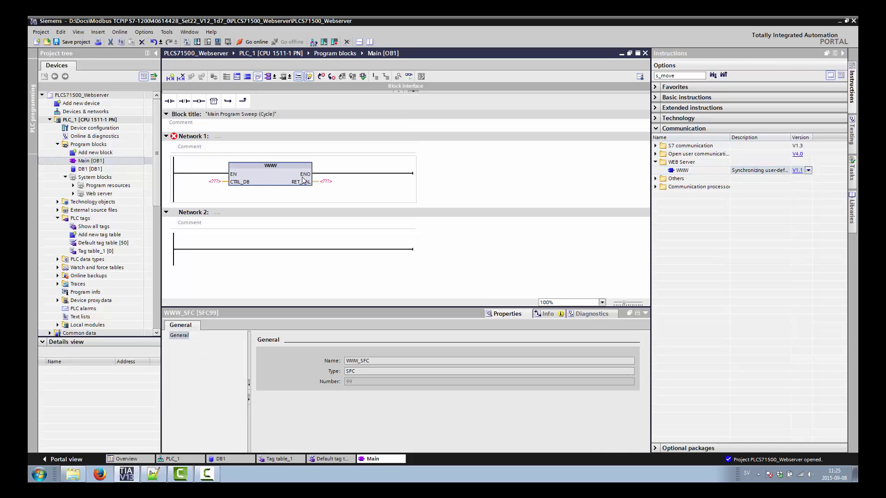
Assign 333 to the WWW block's CTRL_DB input and MW200 to its RET_VAL output
left_click(210, 182)
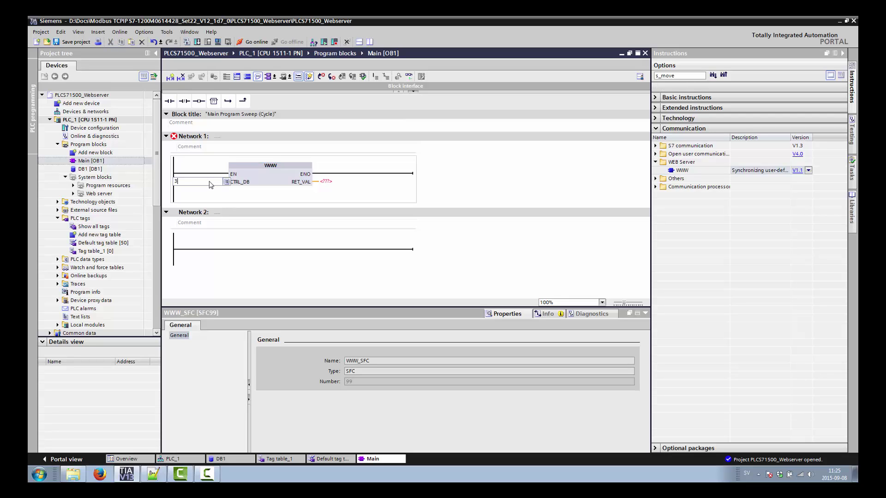
key("Tab")
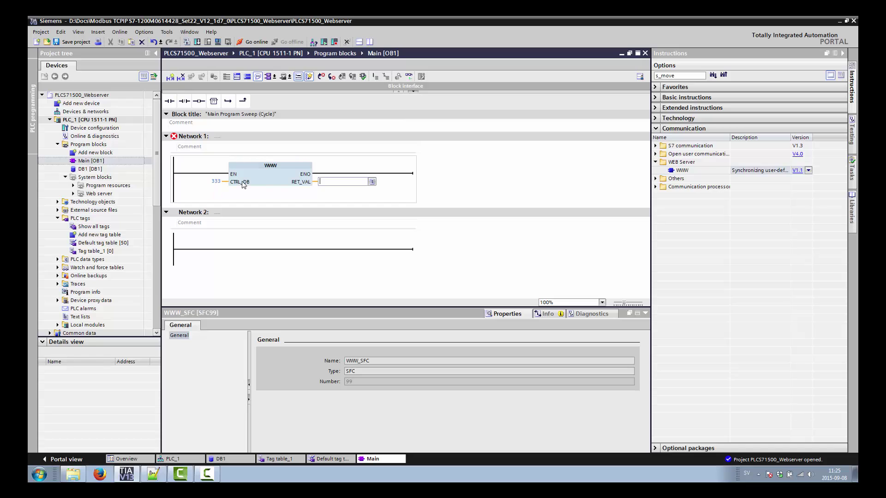
left_click(301, 189)
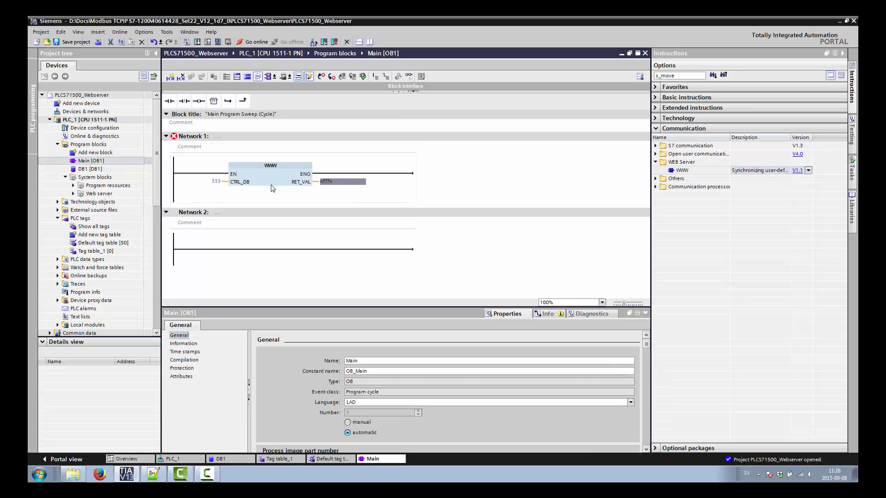
left_click(332, 182)
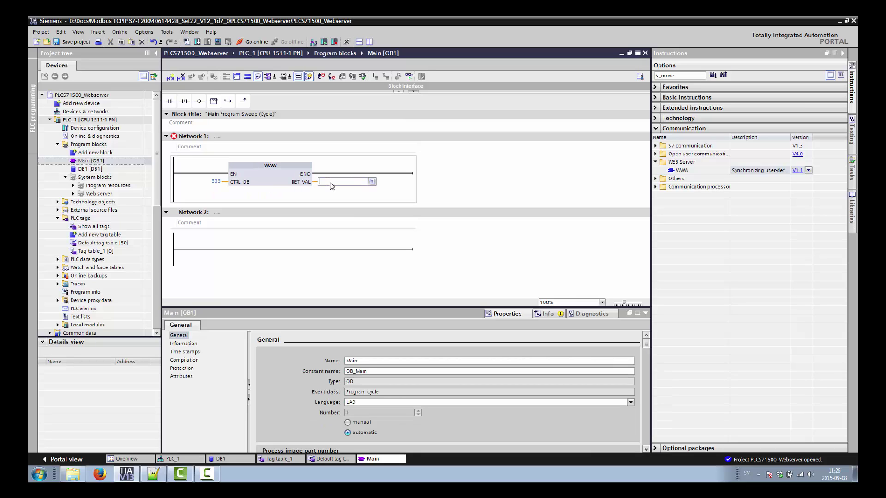
type("mw200")
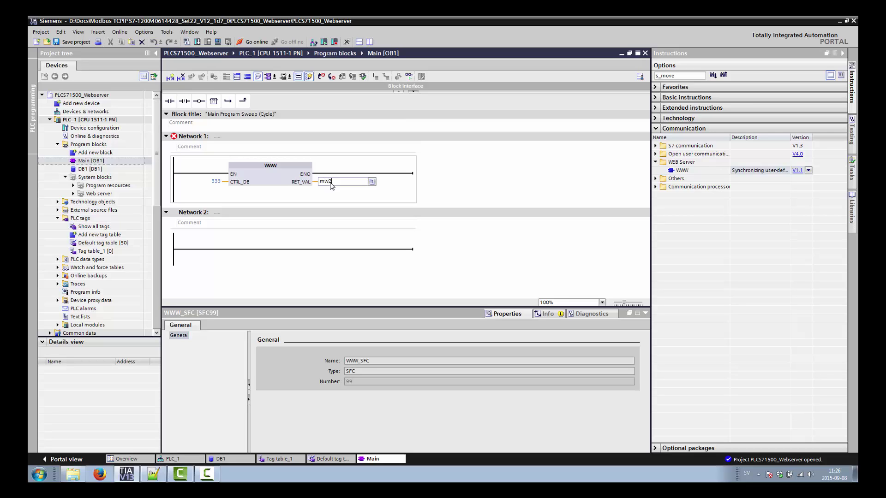
key("Return")
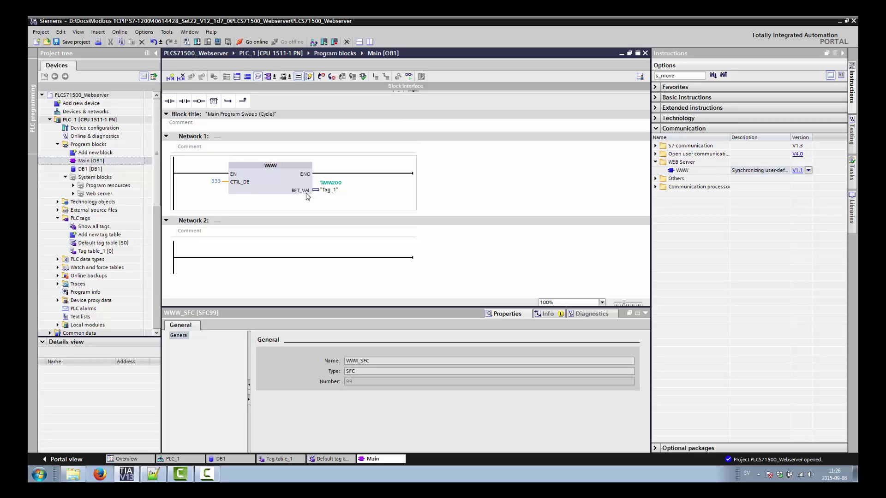
Switch to Notepad++ and read through index.html, examining the AWP variable declarations, styles, fan forms, setpoint form and PLC tag output lines
left_click(153, 474)
left_click(211, 326)
scroll(137, 227, "up", 6)
scroll(139, 228, "down", 3)
scroll(138, 228, "up", 20)
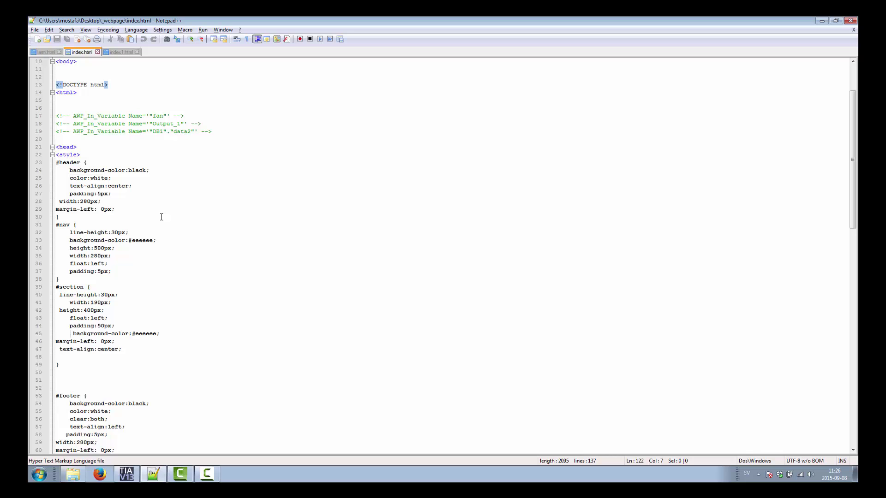
scroll(161, 217, "down", 9)
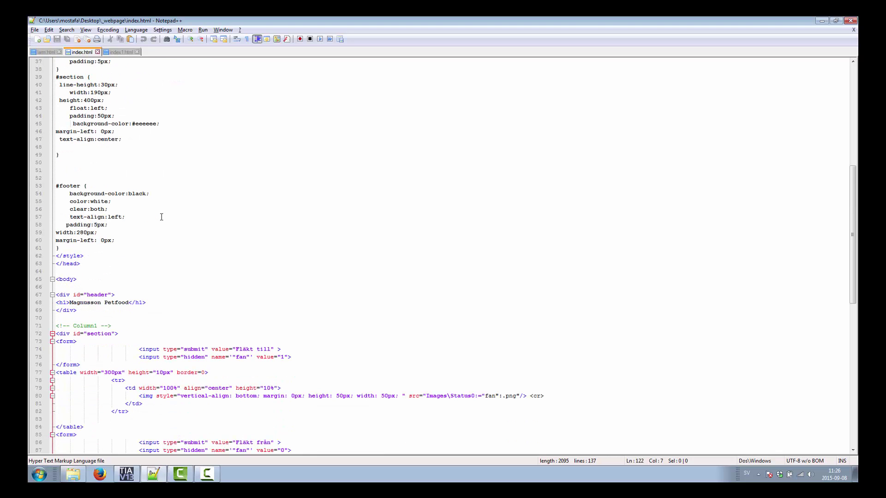
scroll(161, 216, "down", 3)
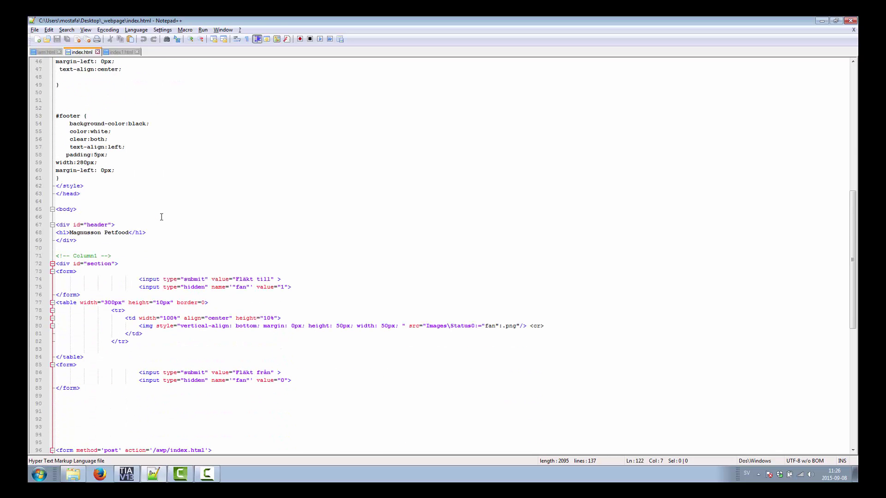
scroll(161, 217, "down", 10)
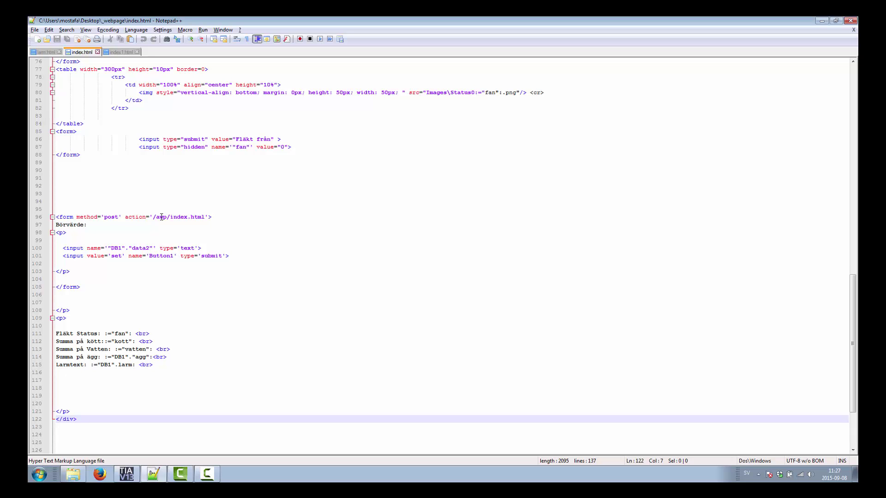
left_click(129, 334)
scroll(200, 319, "up", 19)
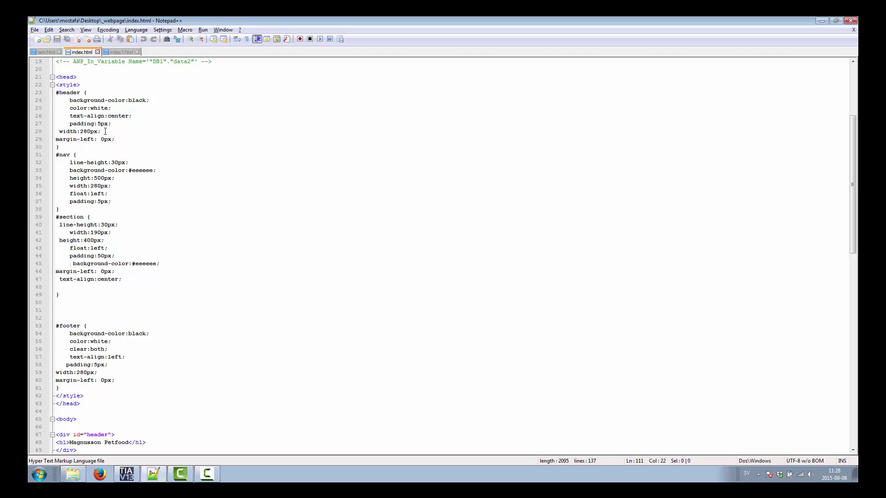
scroll(146, 297, "down", 4)
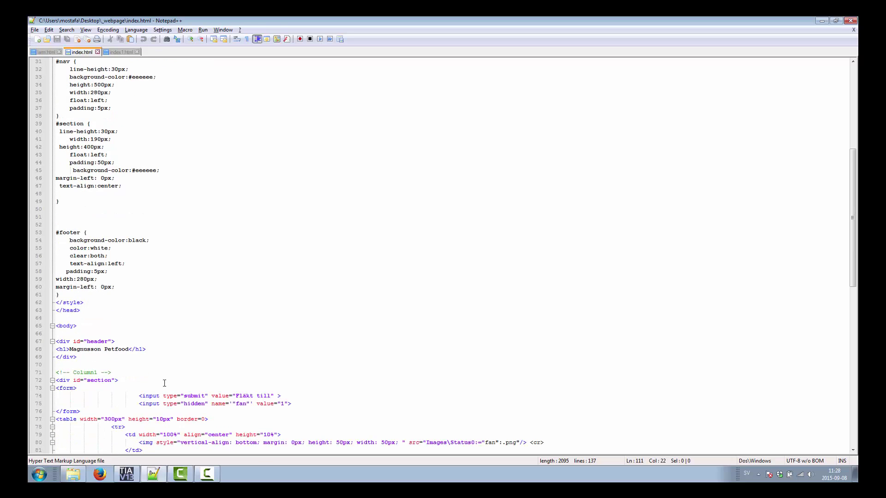
scroll(164, 382, "down", 4)
scroll(286, 320, "down", 3)
scroll(293, 315, "down", 8)
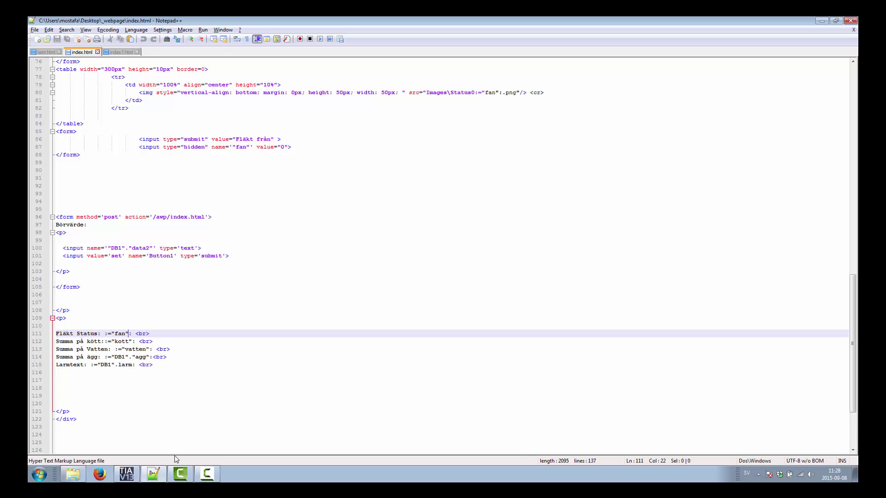
Compare the fan and kott tags in TIA Portal's default tag table with the variable lines of index.html in Notepad++
left_click(125, 477)
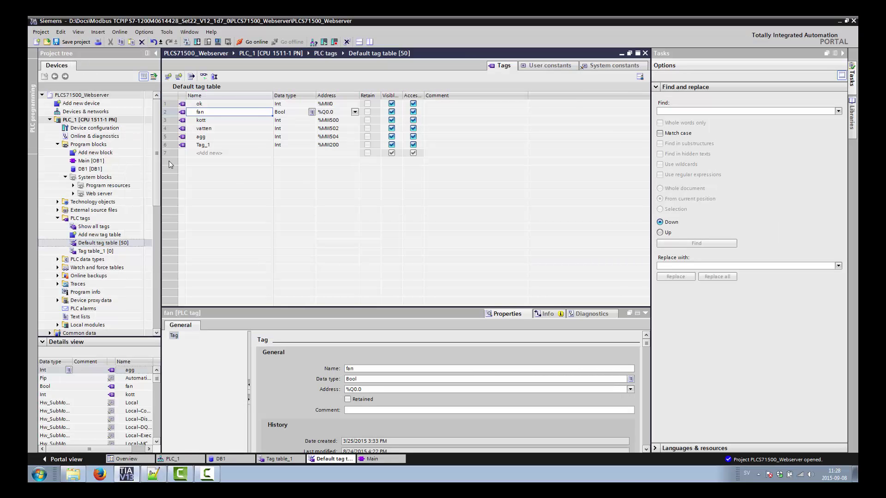
left_click(208, 122)
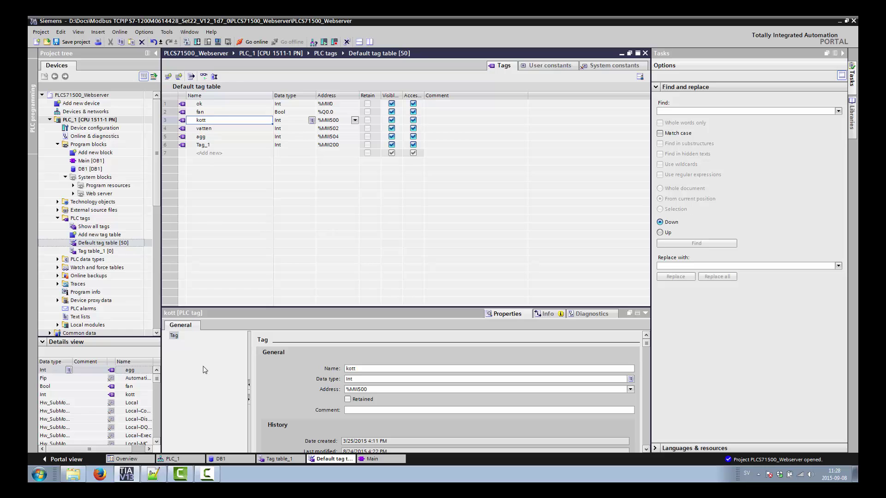
left_click(154, 477)
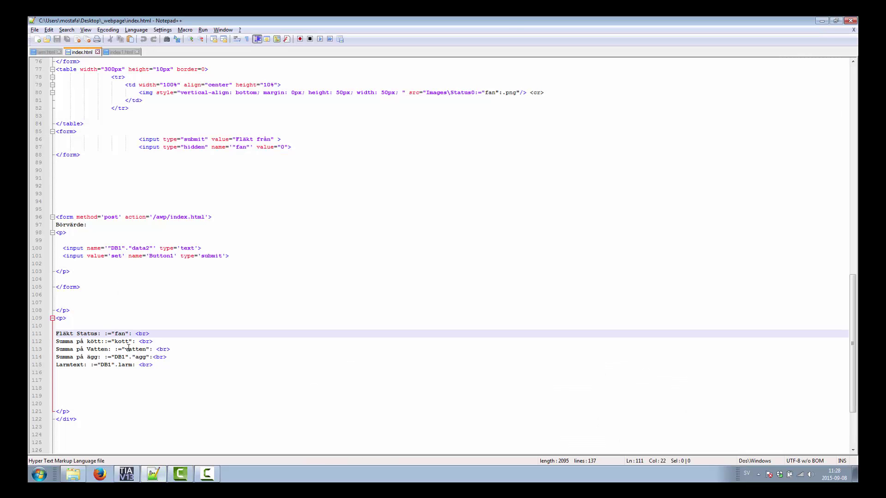
scroll(129, 328, "down", 2)
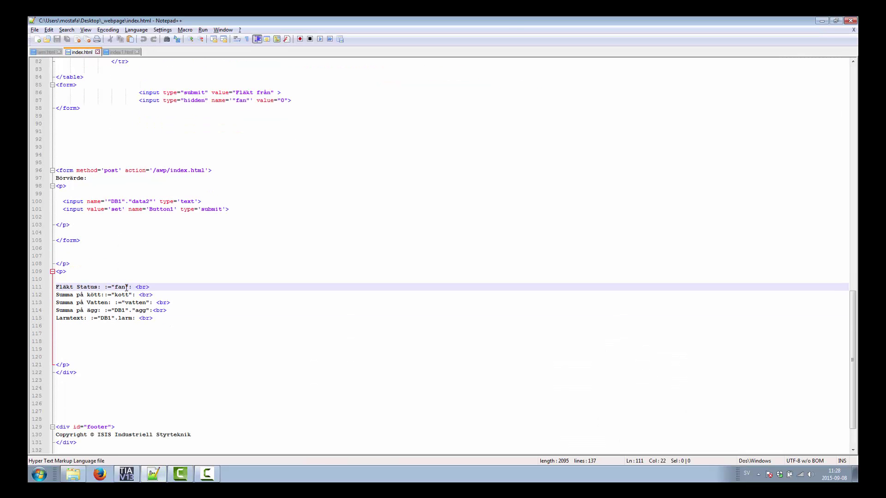
Examine the fan, vatten and "DB1"."agg" output lines in the PLC tag paragraph of index.html
left_click_drag(123, 287, 118, 287)
left_click(113, 287)
mouse_move(128, 287)
left_mouse_down()
mouse_move(114, 287)
mouse_move(122, 304)
left_mouse_up()
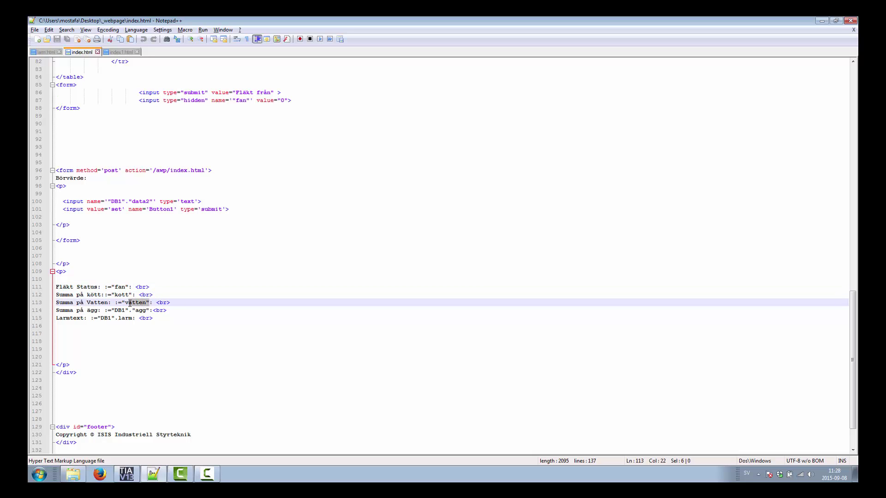
left_click(133, 303)
left_click_drag(126, 287, 116, 287)
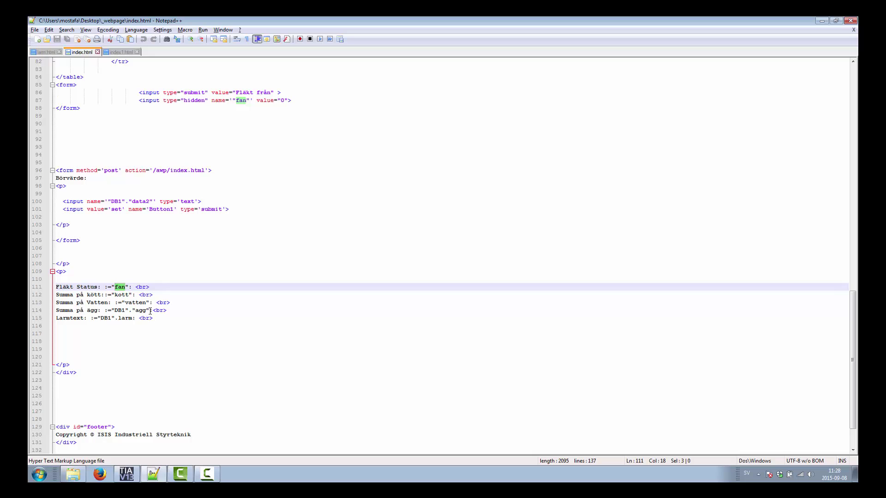
left_click_drag(155, 310, 56, 311)
left_click(115, 310)
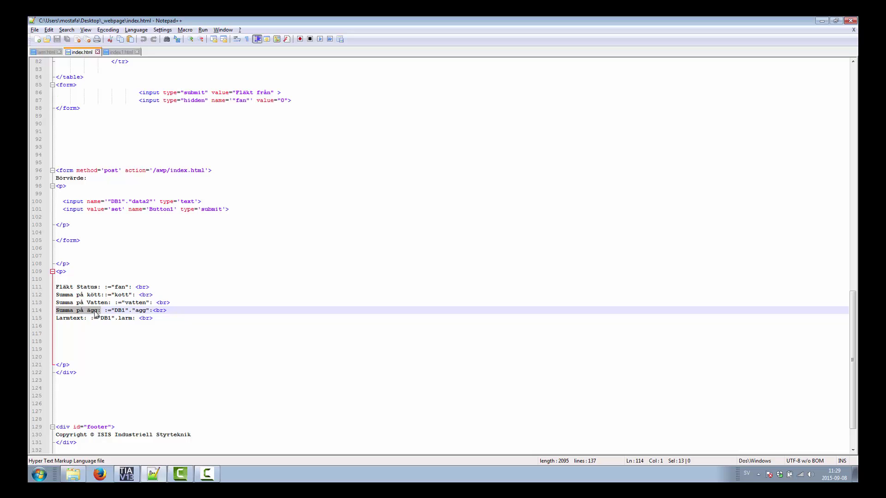
left_click_drag(105, 310, 152, 311)
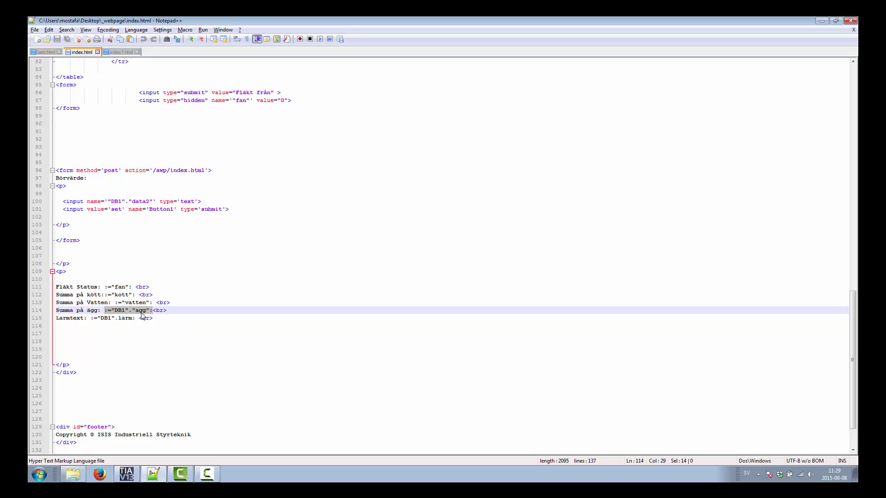
Open DB1 in TIA Portal and compare its agg and larm variables with the output lines of index.html in Notepad++
left_click(126, 474)
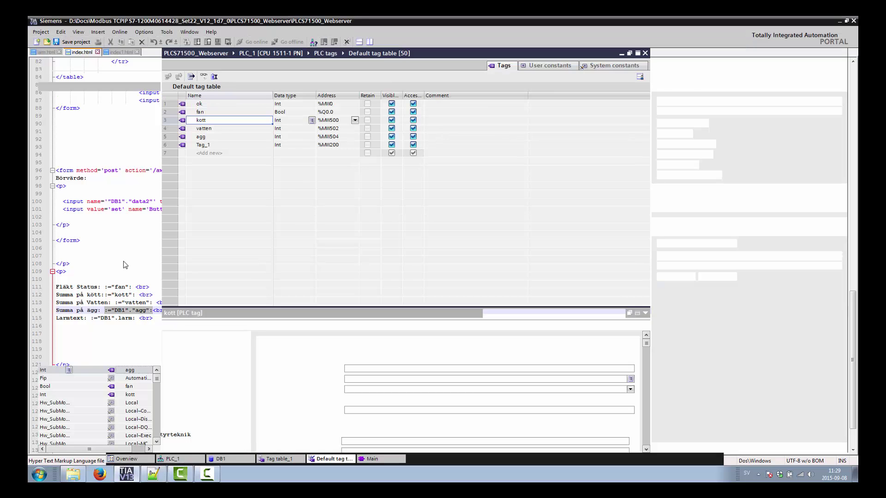
left_click(89, 169)
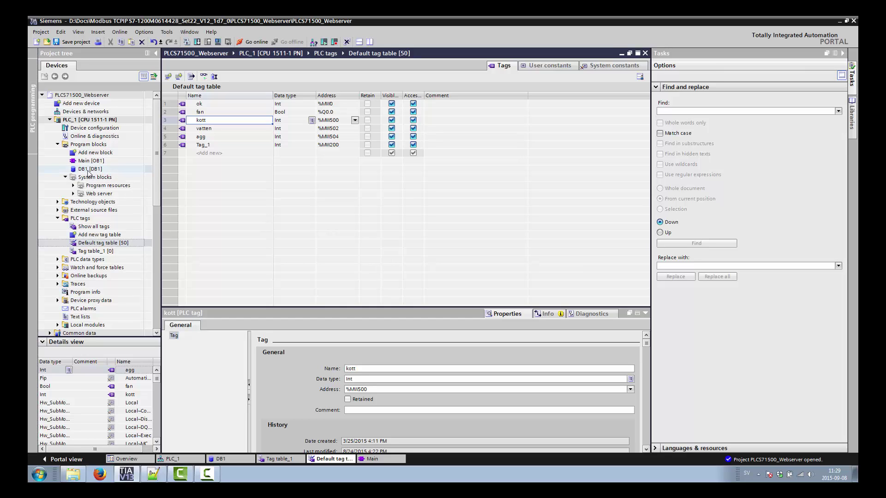
double_click(89, 169)
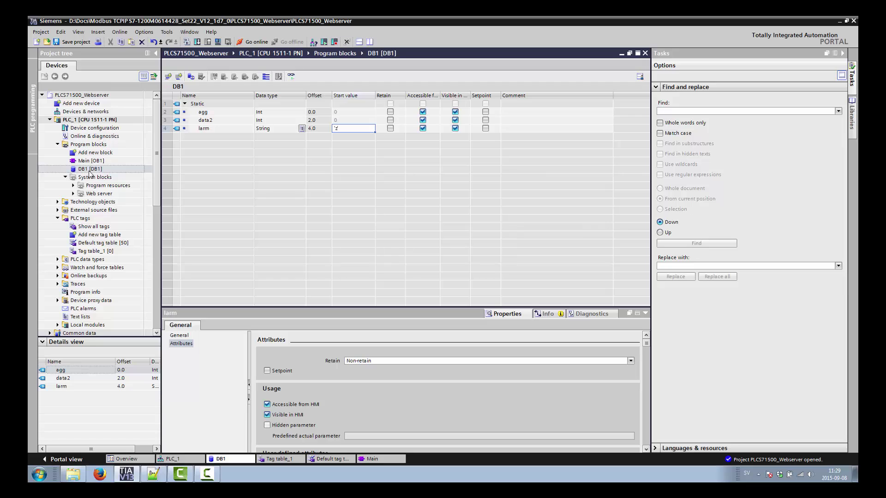
left_click(207, 114)
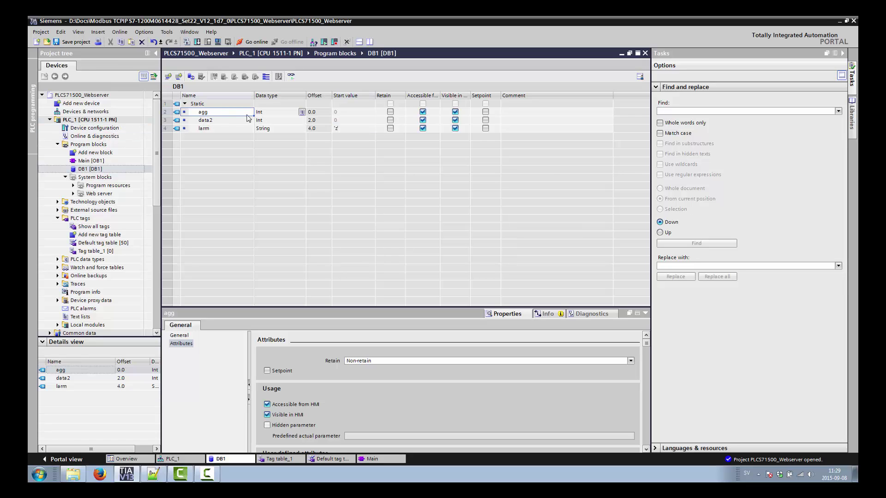
key("alt+Tab")
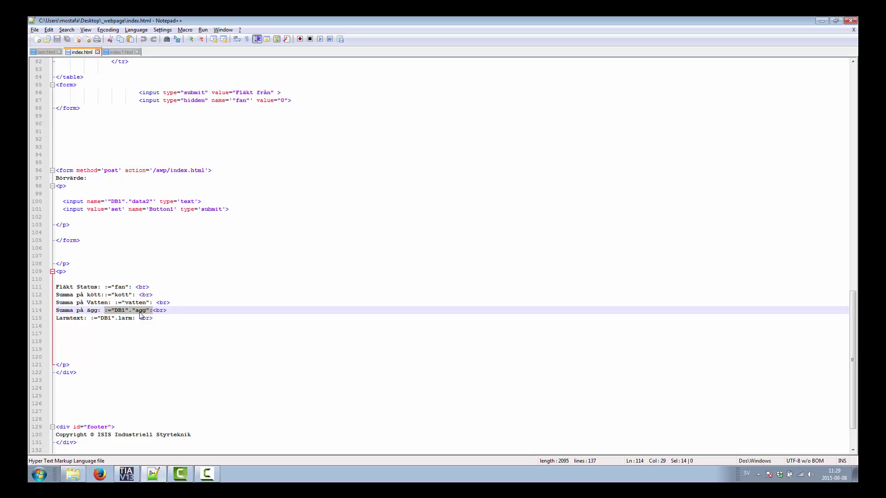
key("alt+Tab")
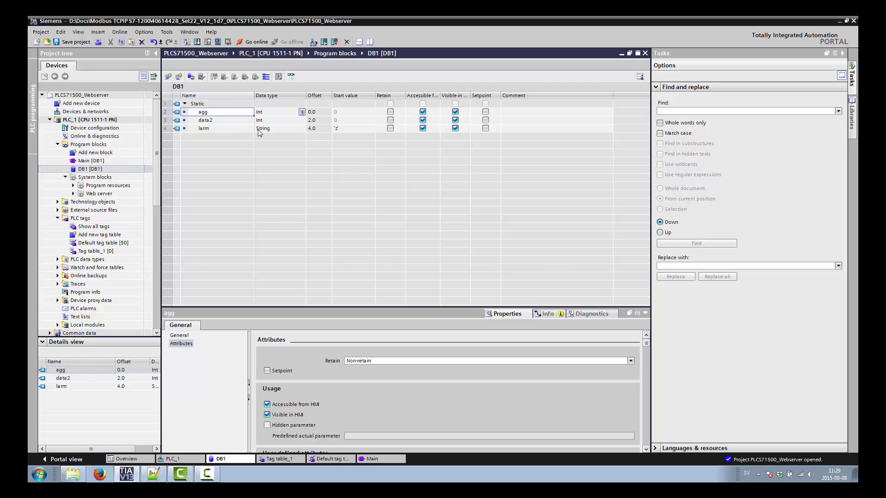
key("alt+Tab")
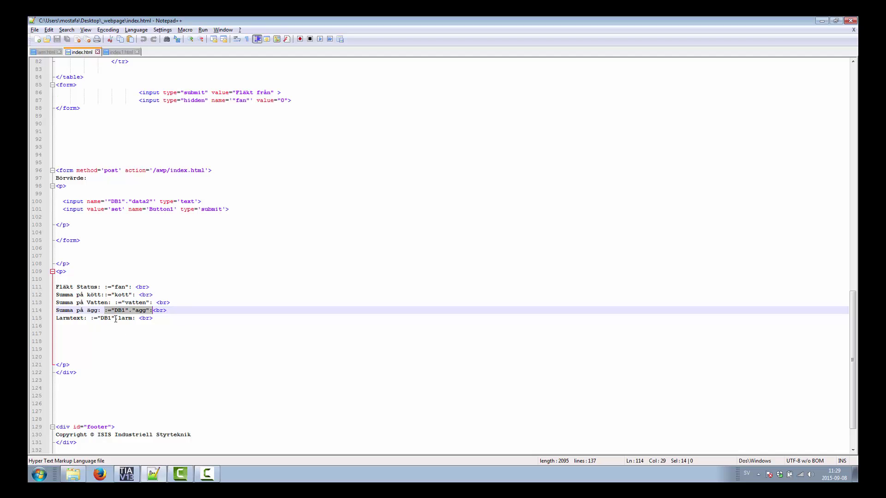
left_click_drag(119, 319, 132, 319)
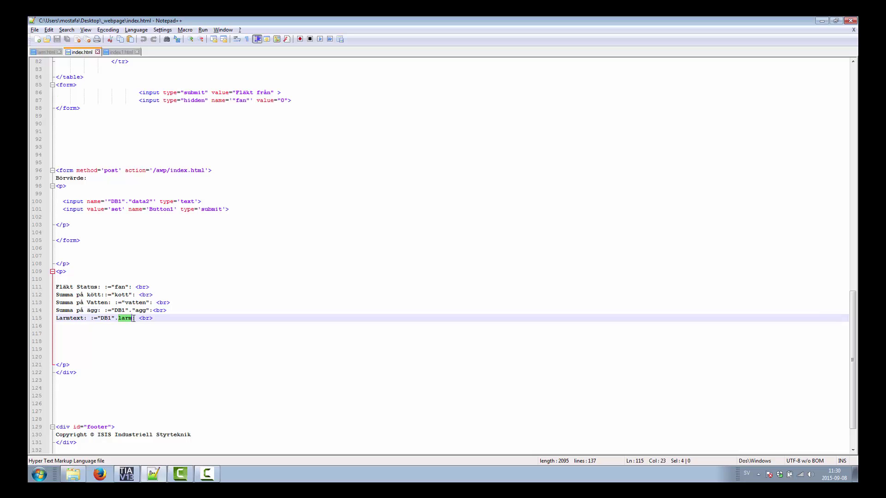
left_click(123, 335)
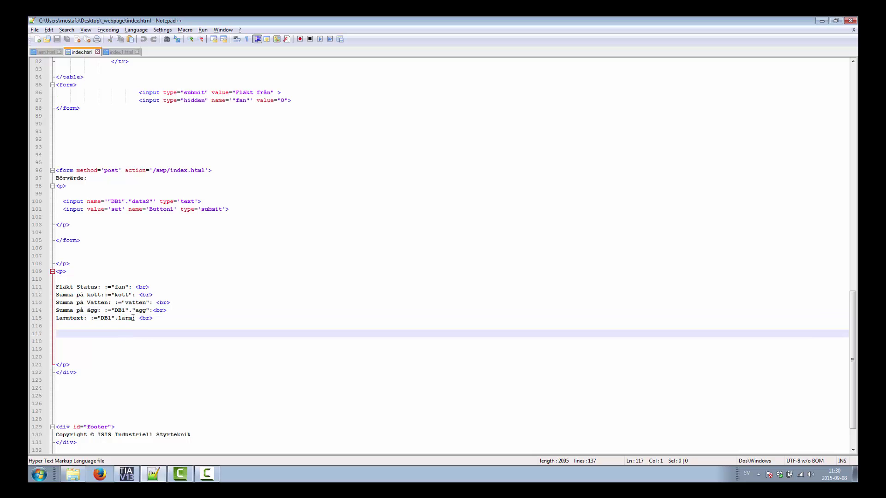
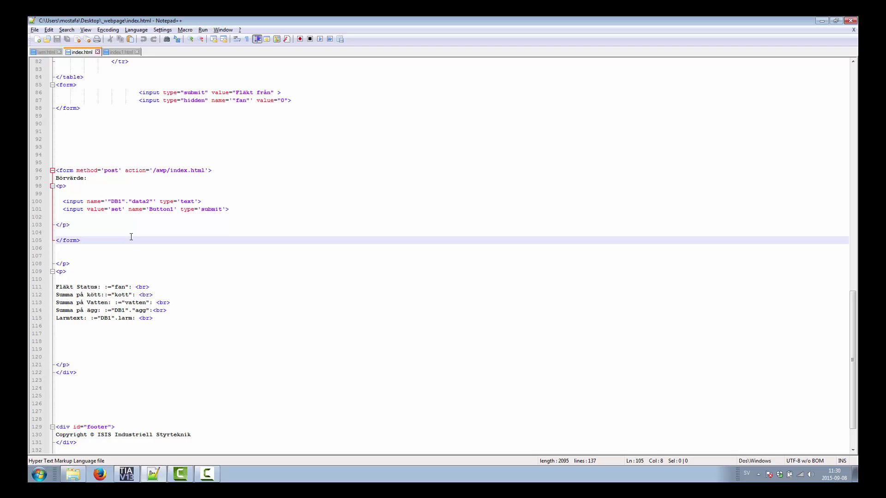
In TIA Portal, open the CPU's user-defined Web pages settings and choose the _webpage folder as the HTML directory
left_click(128, 476)
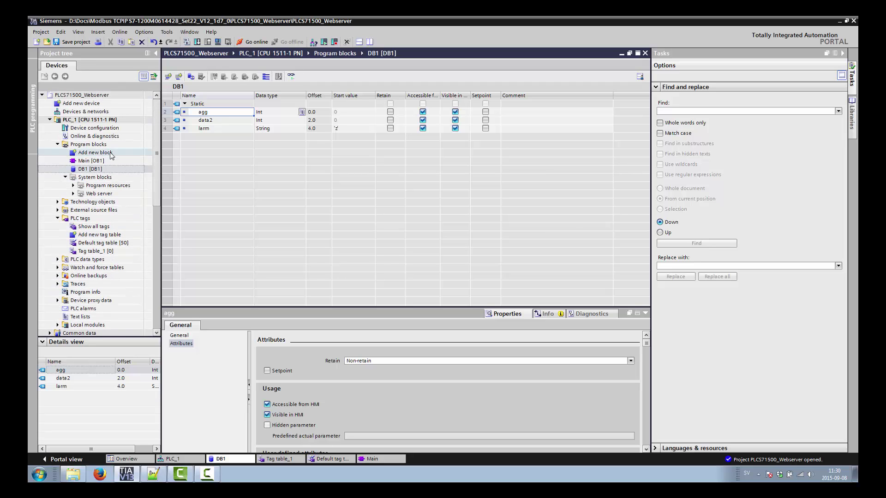
double_click(95, 128)
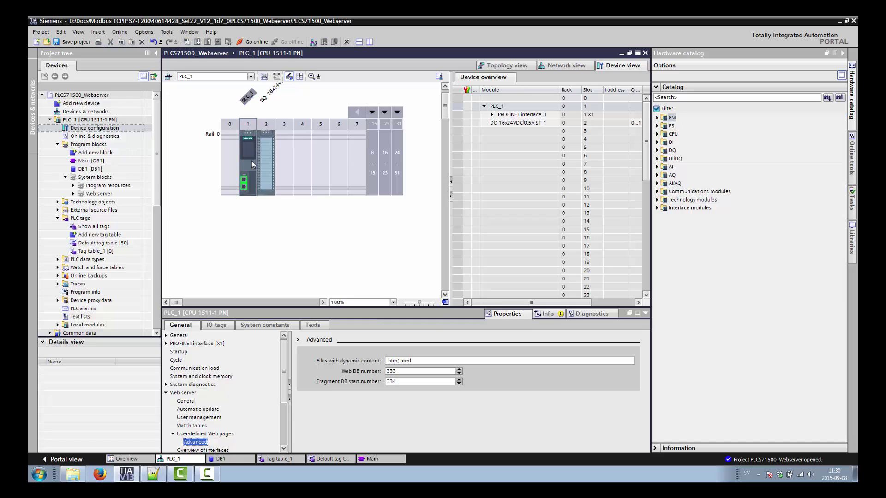
double_click(252, 160)
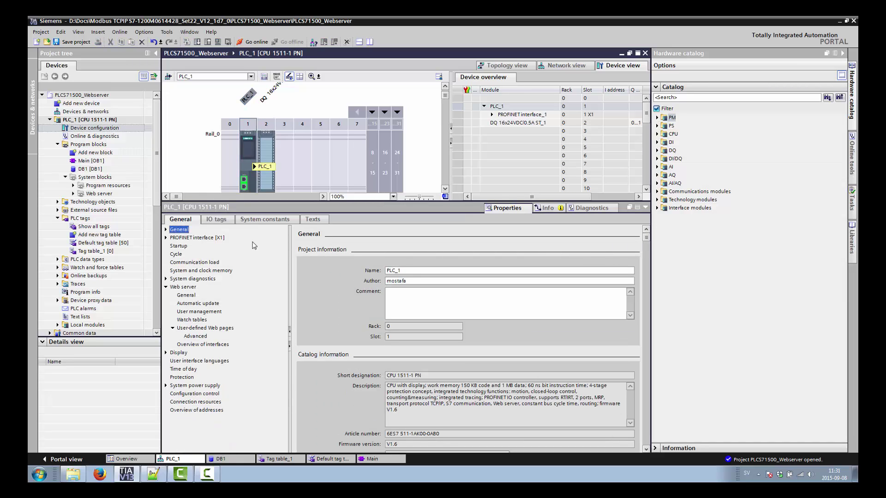
left_click(180, 289)
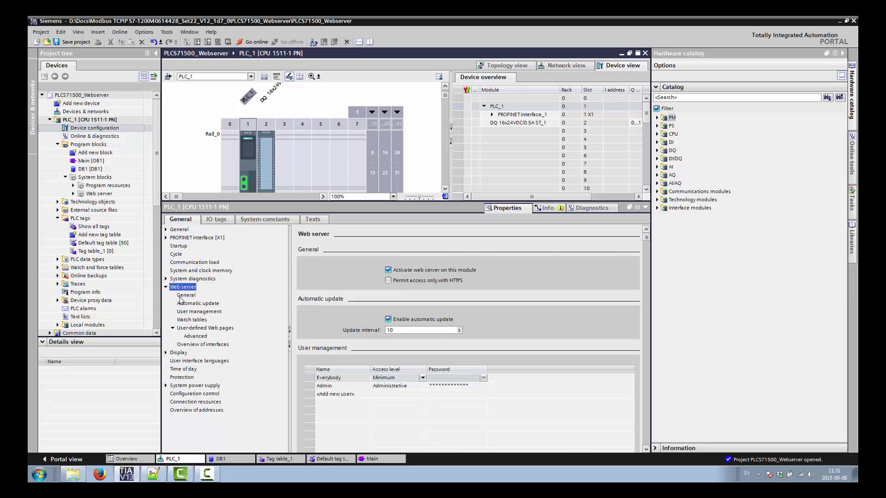
left_click(193, 330)
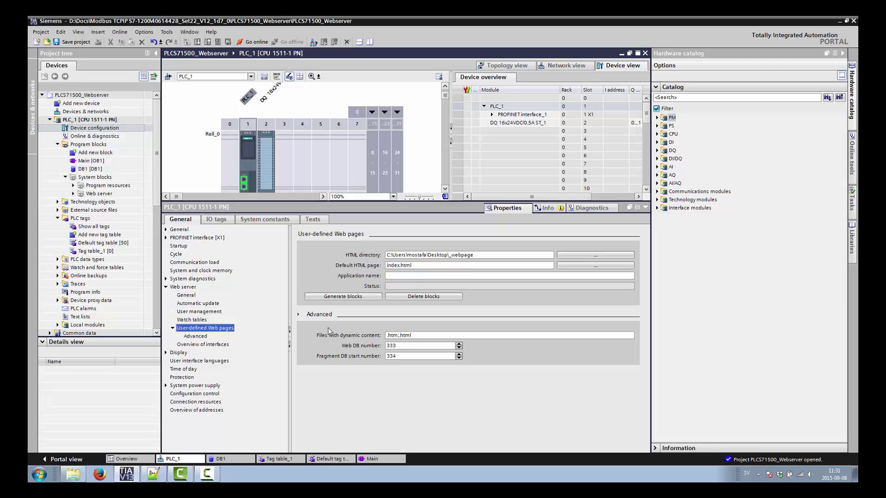
left_click(479, 257)
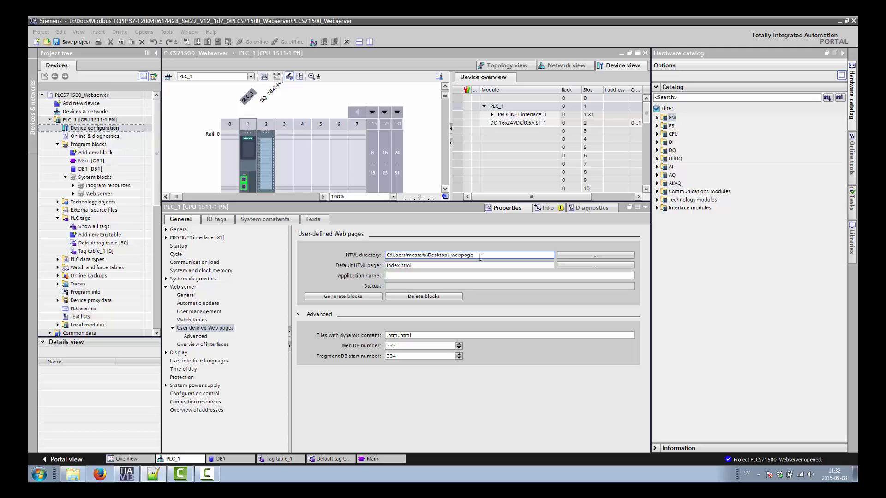
left_click(567, 255)
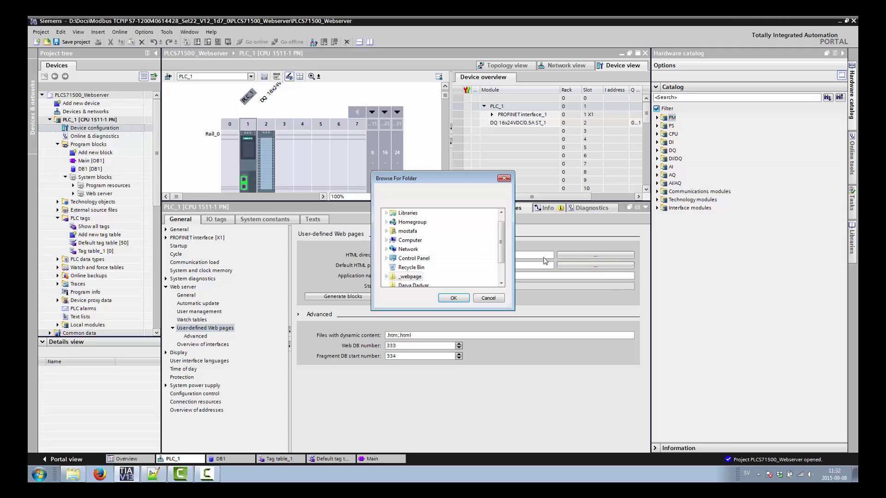
left_click(411, 277)
left_click(448, 300)
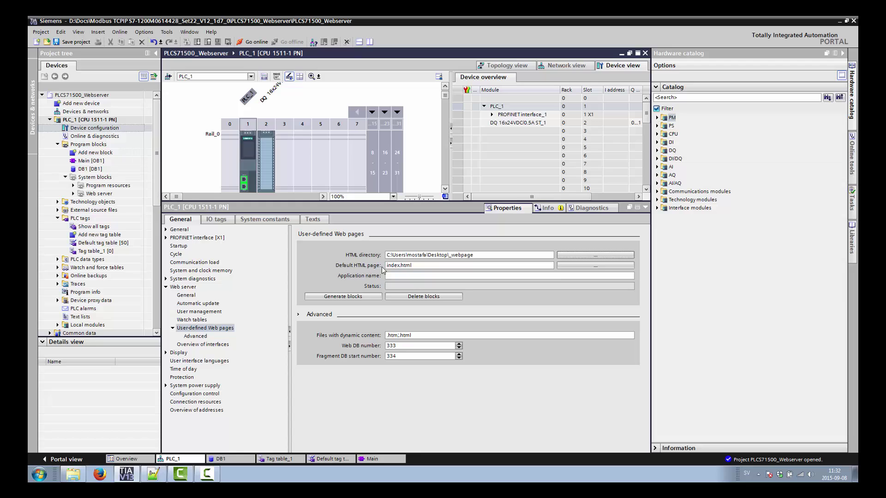
Generate the web data blocks from the user-defined page and expand the Web server folder under System blocks
left_click(425, 267)
left_click(343, 297)
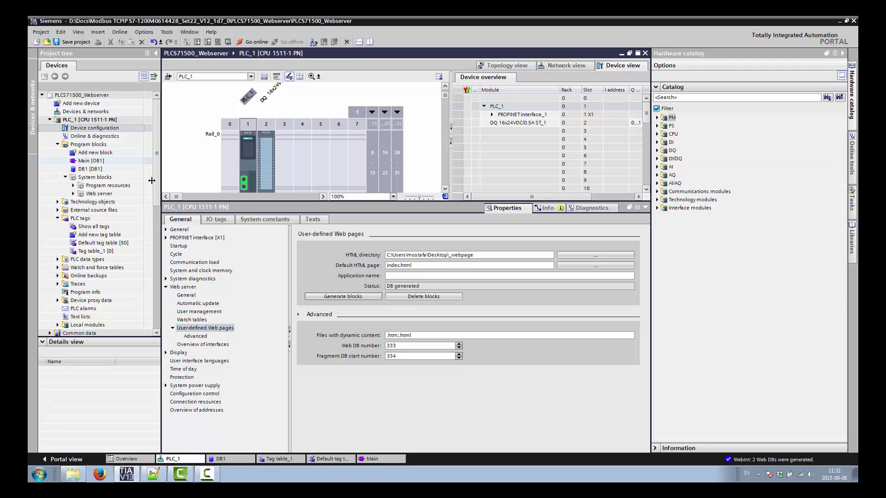
left_click(73, 194)
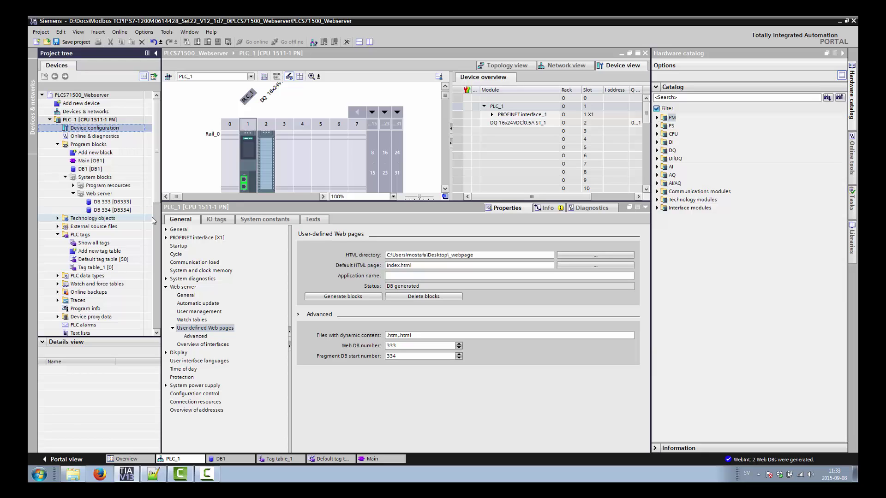
Save the project and download it to PLC_1, finishing the load and collapsing the Web server block folder
left_click(72, 42)
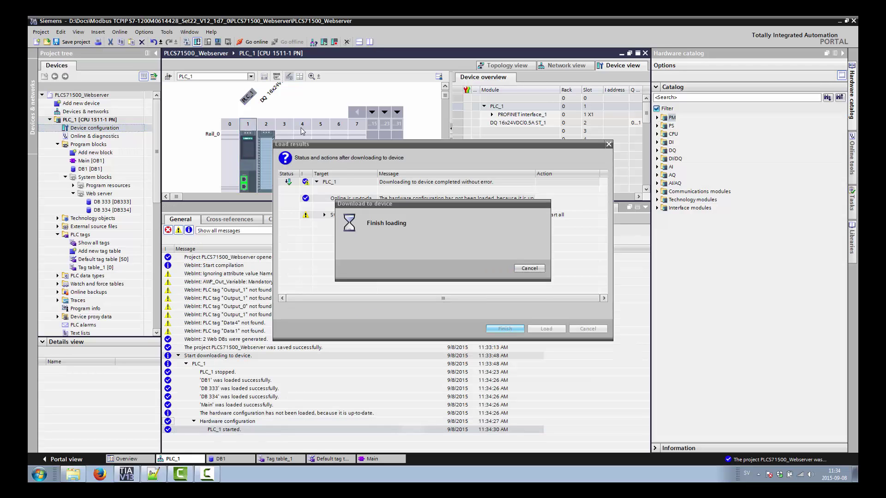
key("Return")
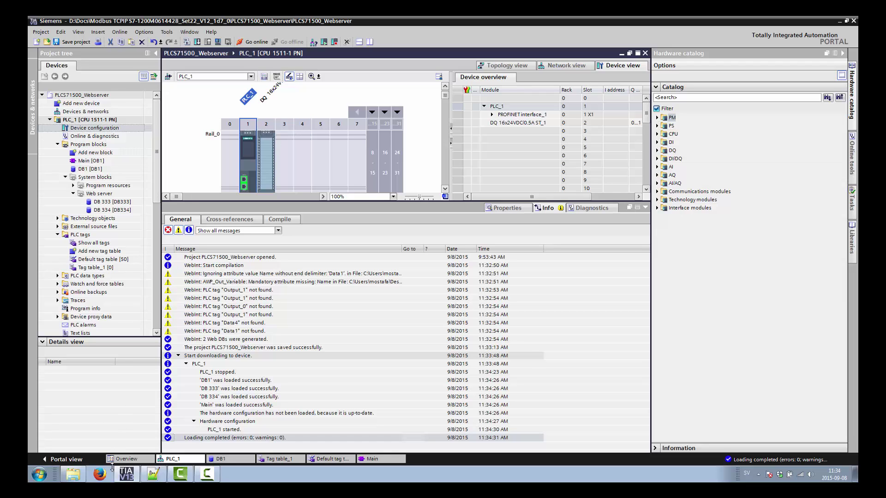
left_click(98, 193)
left_click(73, 193)
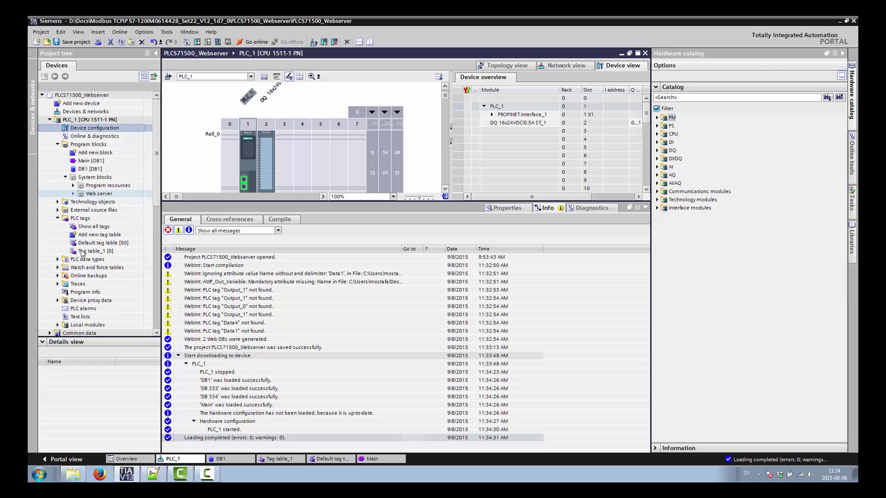
Open Watch table_1 from the watch and force tables and start monitoring all its values online
left_click(57, 268)
left_click(95, 292)
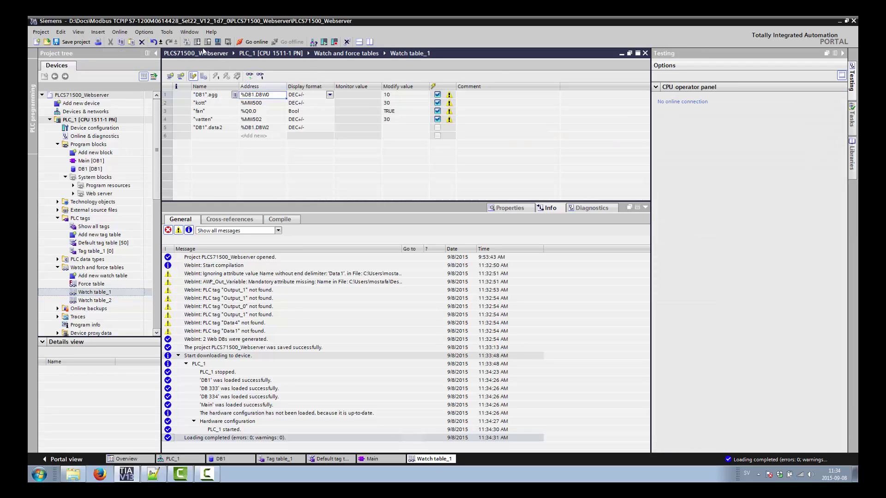
left_click(250, 76)
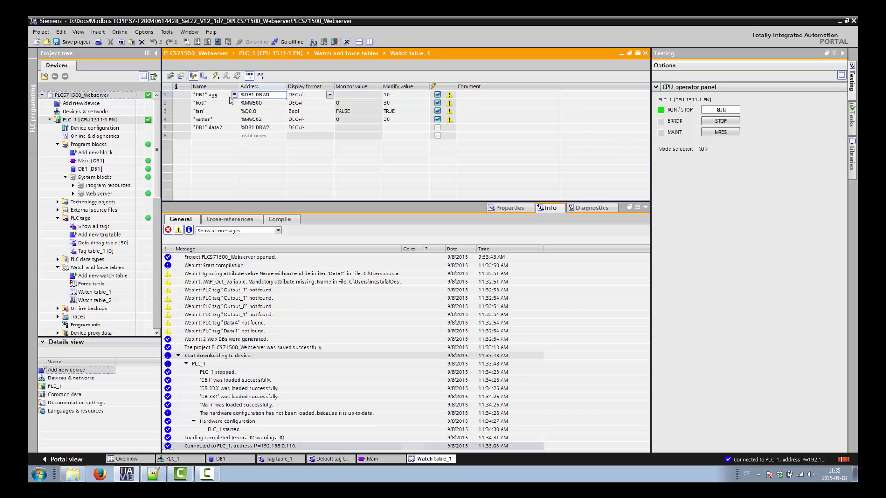
Set the modify values in Watch table_1 to 20 for kott and 40 for "DB1".data2
left_click(396, 96)
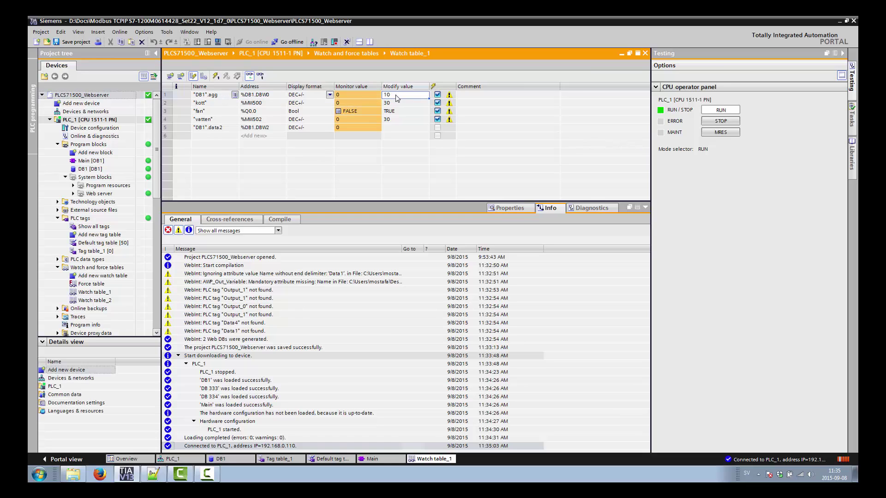
type("2")
key("Return")
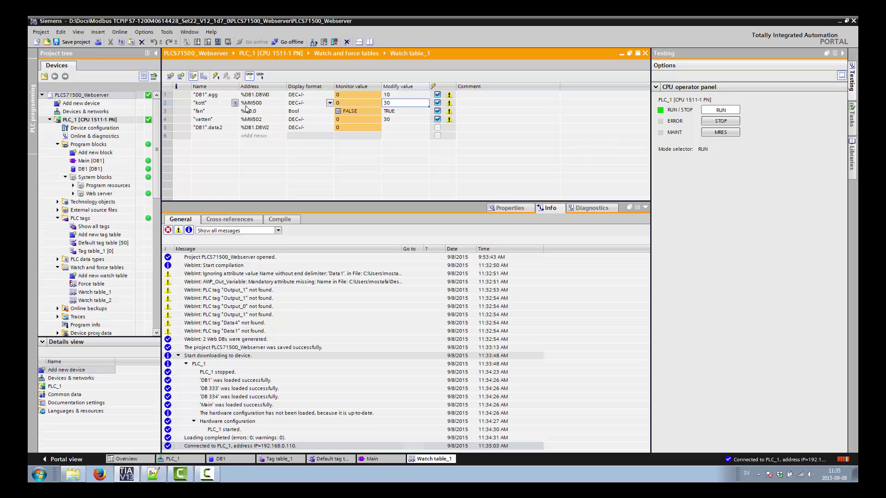
type("20")
key("Return")
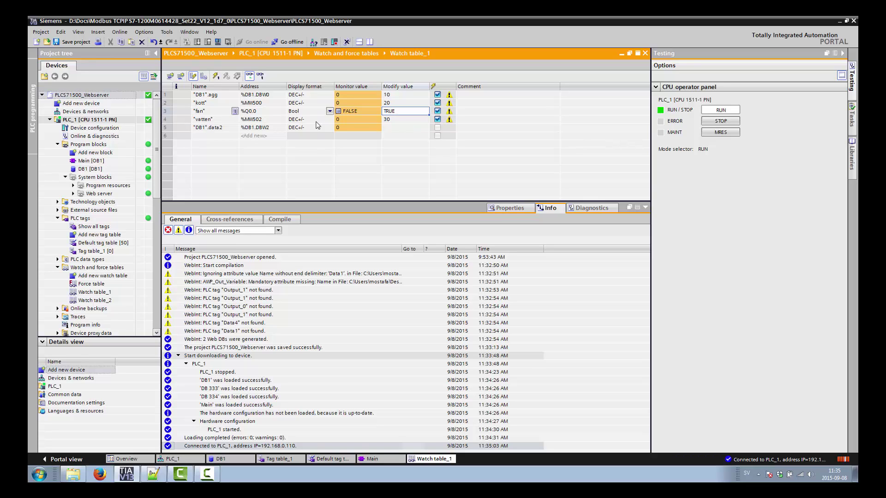
left_click(391, 120)
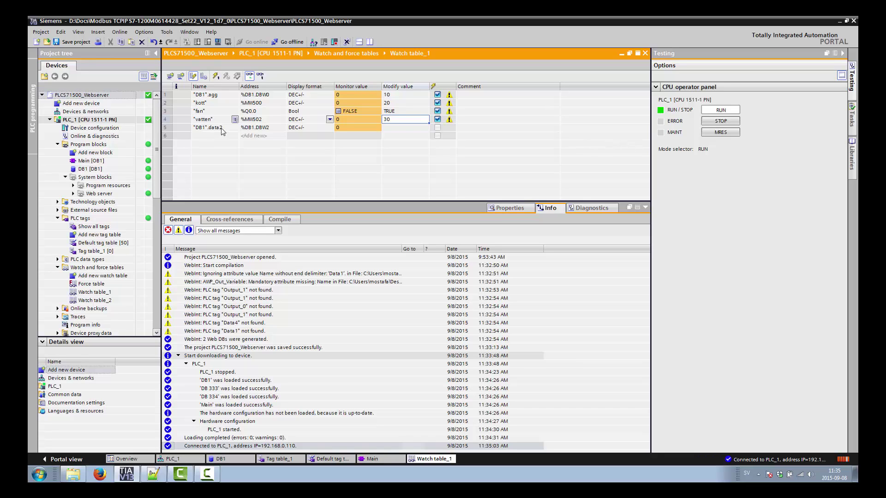
left_click(394, 128)
type("40")
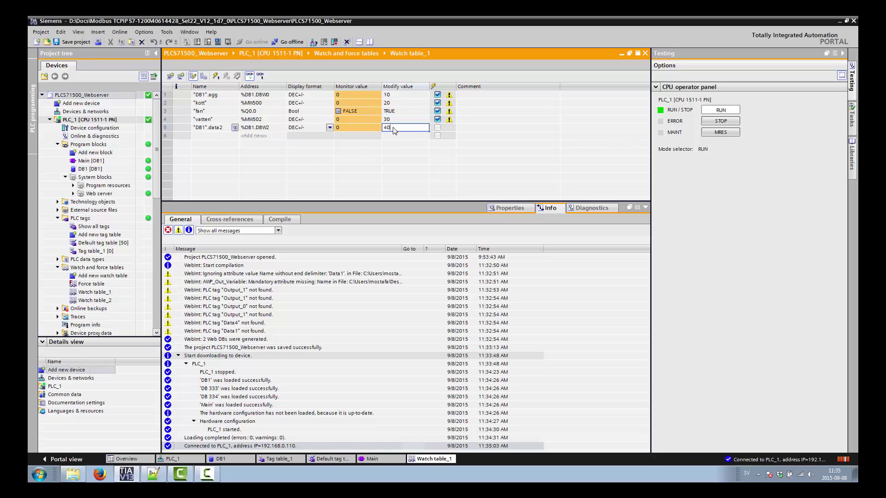
key("Return")
left_click(210, 137)
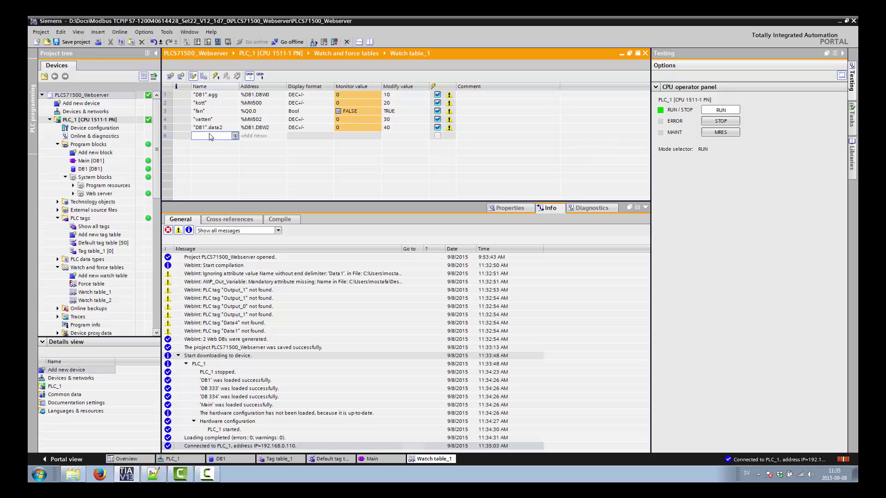
Add the string tag "DB1".larm as a new row in Watch table_1, without an array index
type("db1.larm")
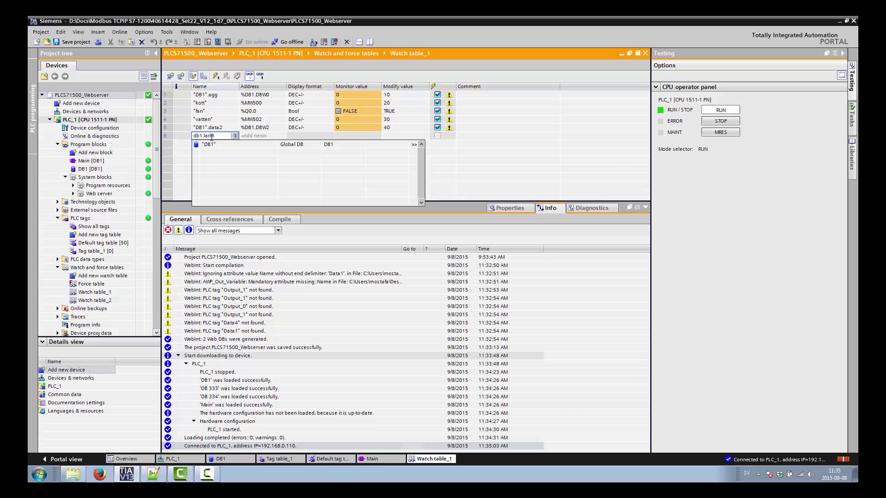
left_click(212, 144)
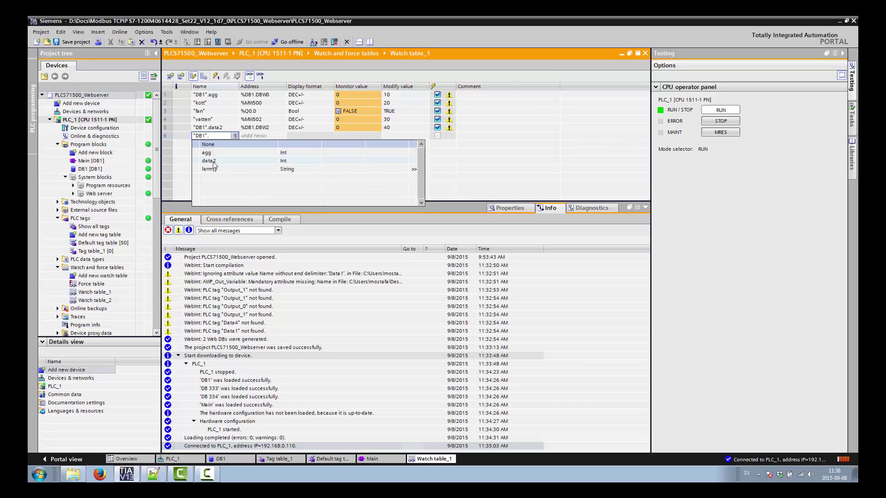
left_click(208, 169)
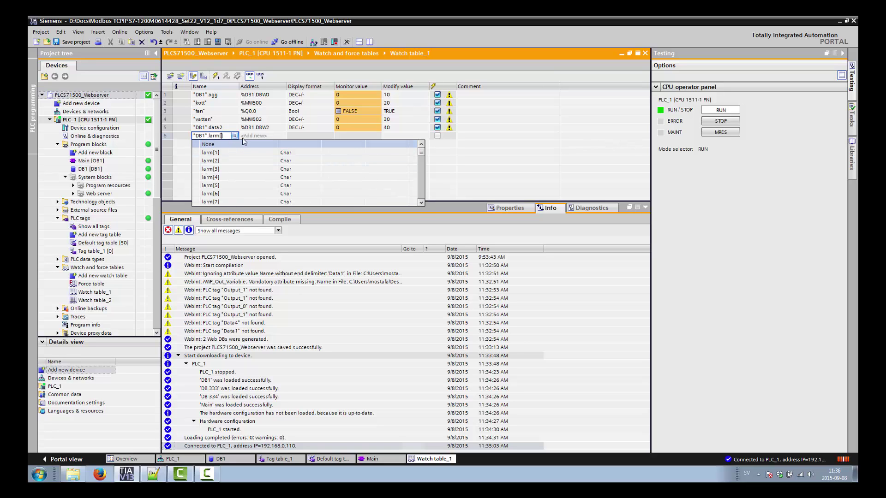
left_click(227, 135)
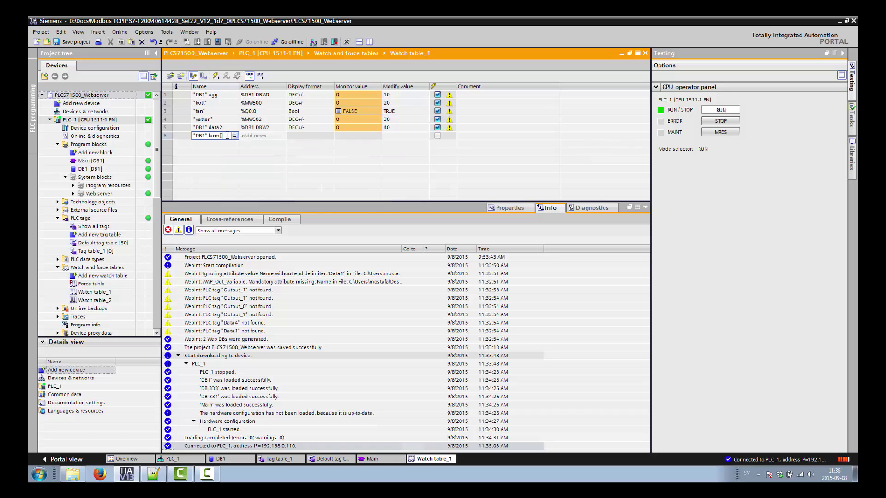
left_click(227, 135)
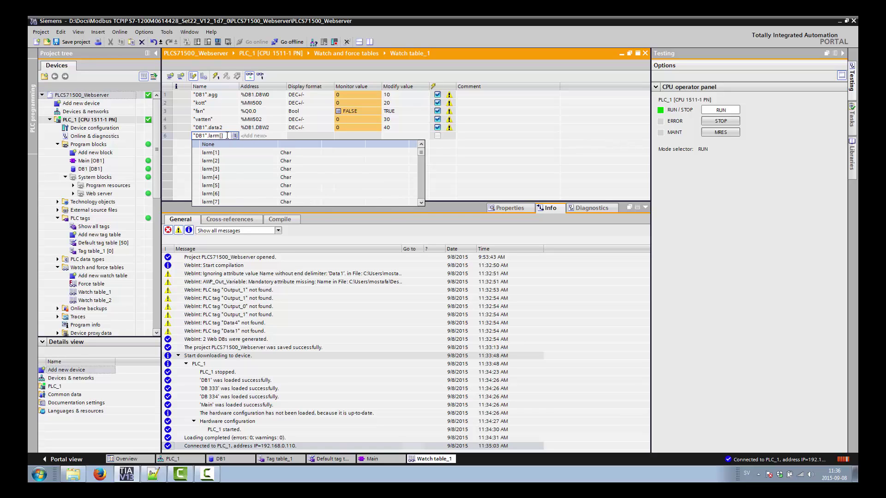
key("BackSpace")
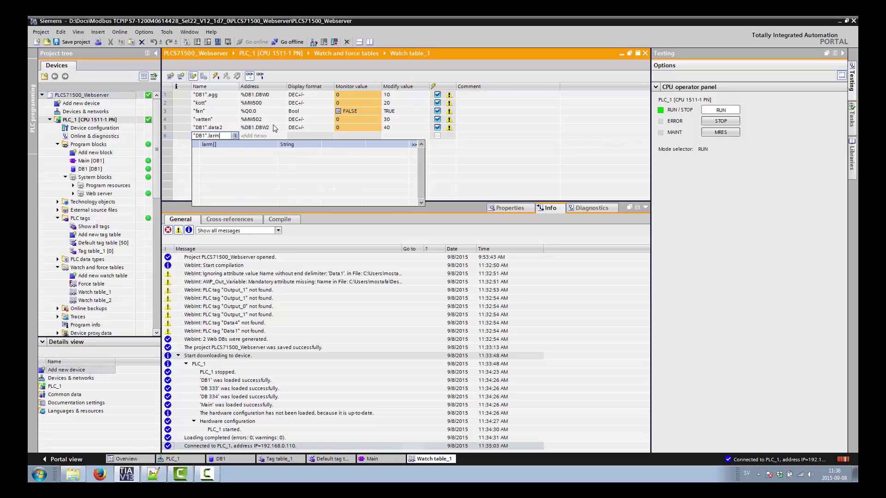
key("Return")
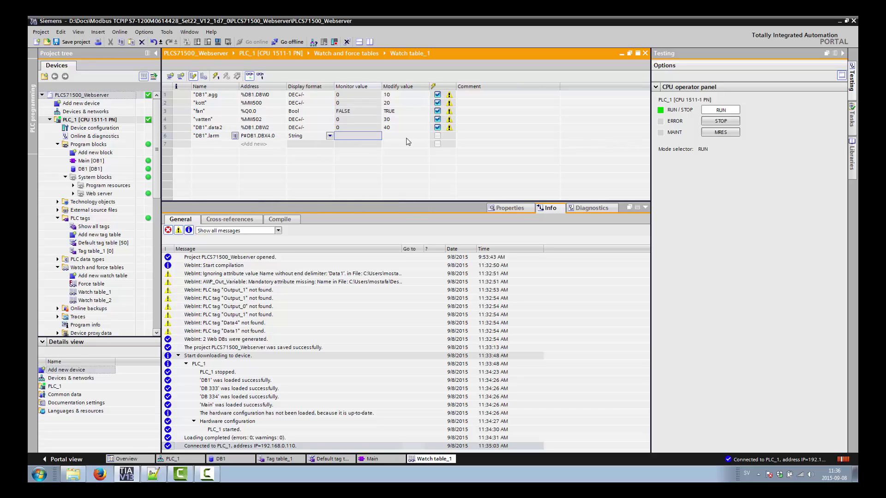
Set the modify value of "DB1".larm to 'Stockholm' and write all modify values to the PLC once
left_click(408, 136)
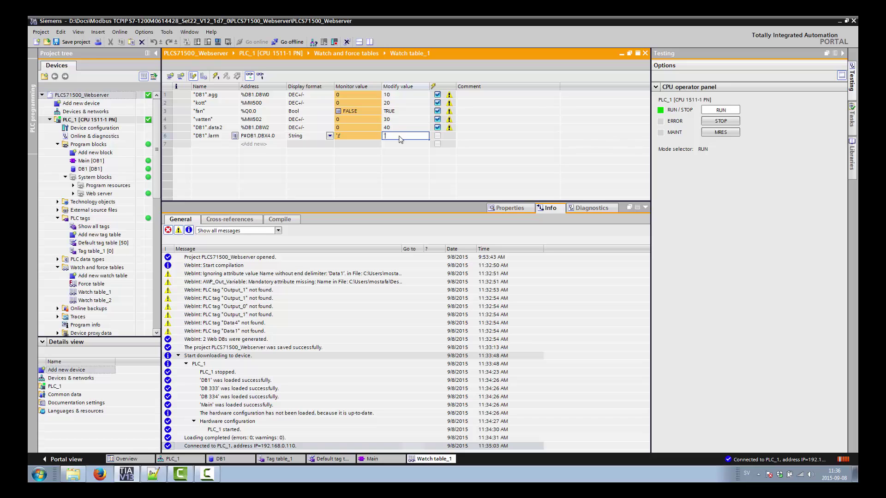
type("'Stockholm'")
key("Return")
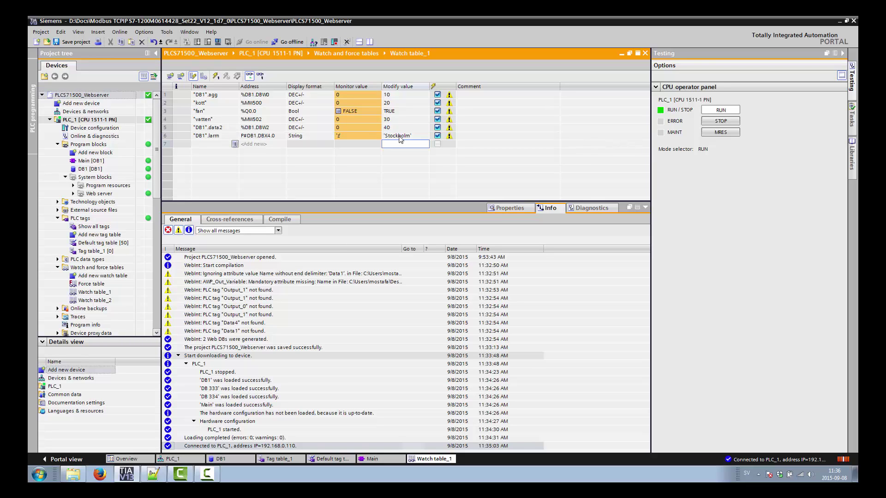
left_click(216, 76)
Switch to Firefox and go to the PLC's user page at 192.168.0.110/awp/index.html
left_click(97, 477)
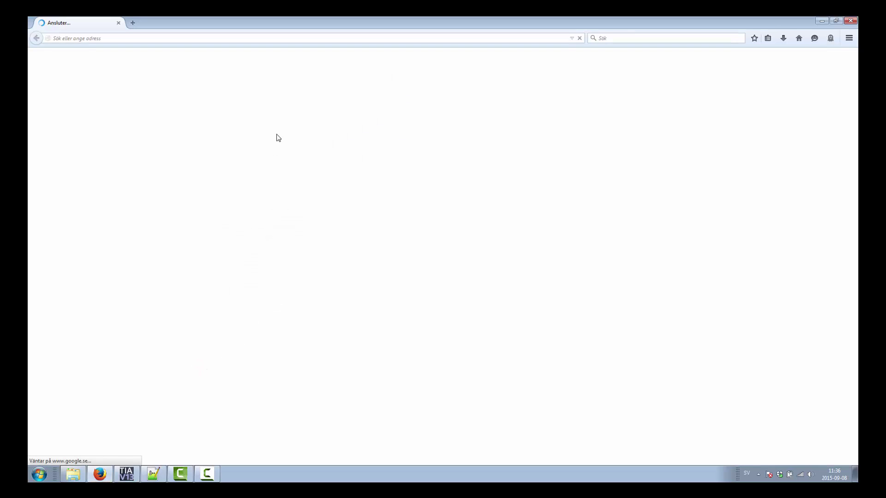
left_click(194, 38)
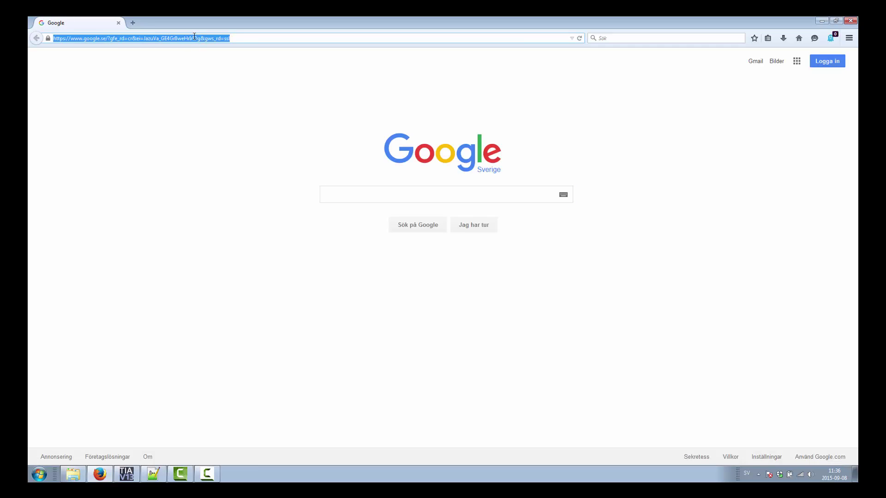
type("192.16")
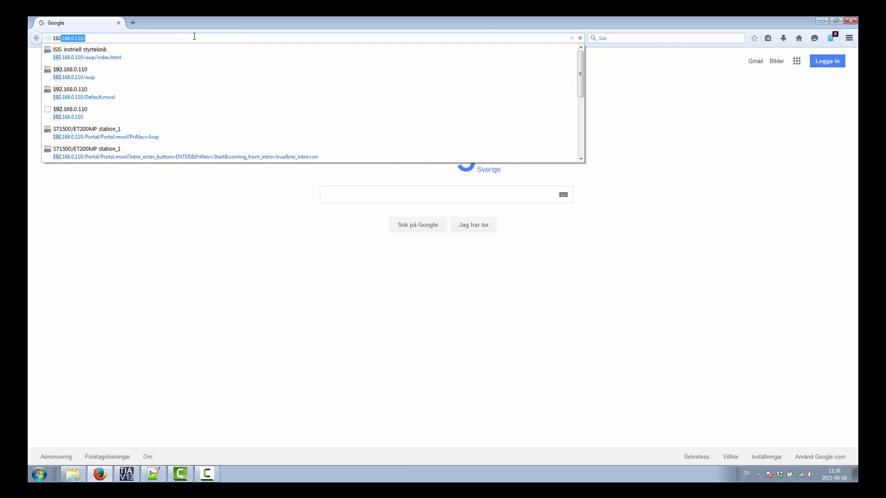
type("8")
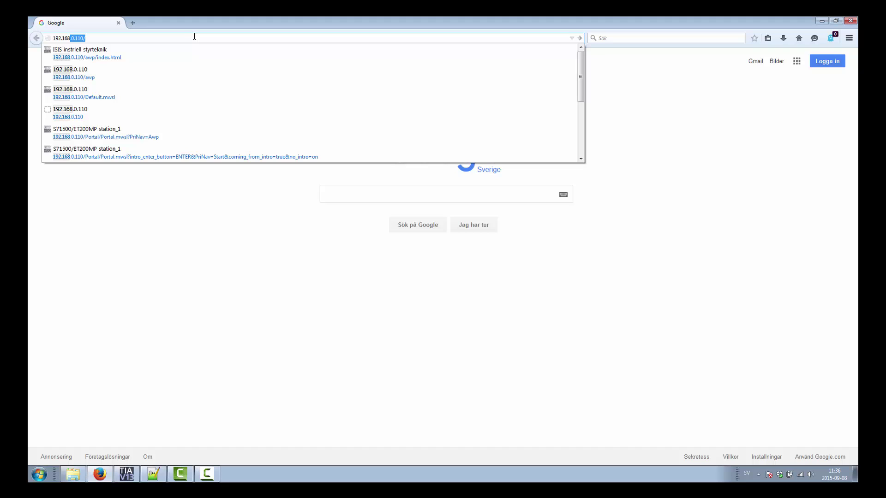
key("End")
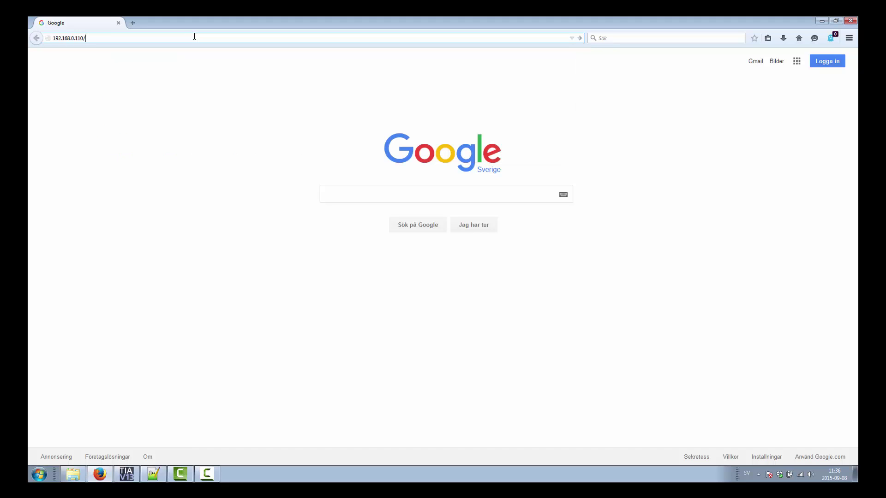
type("awp")
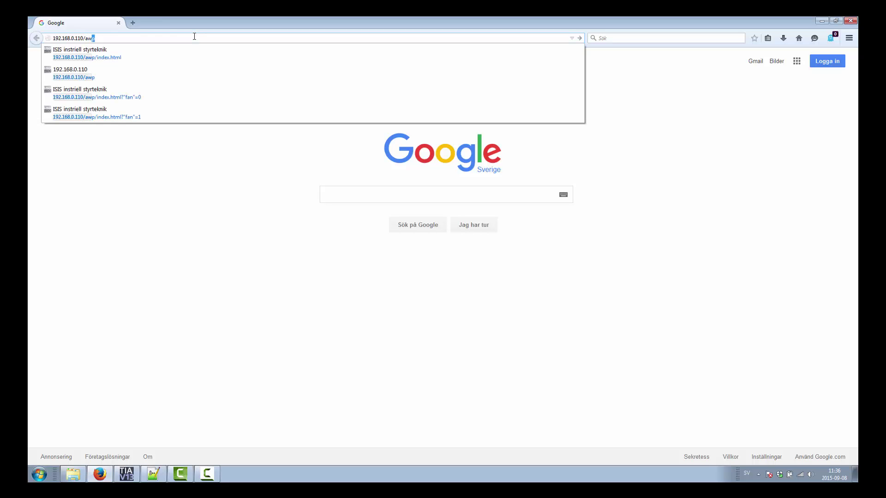
type(".")
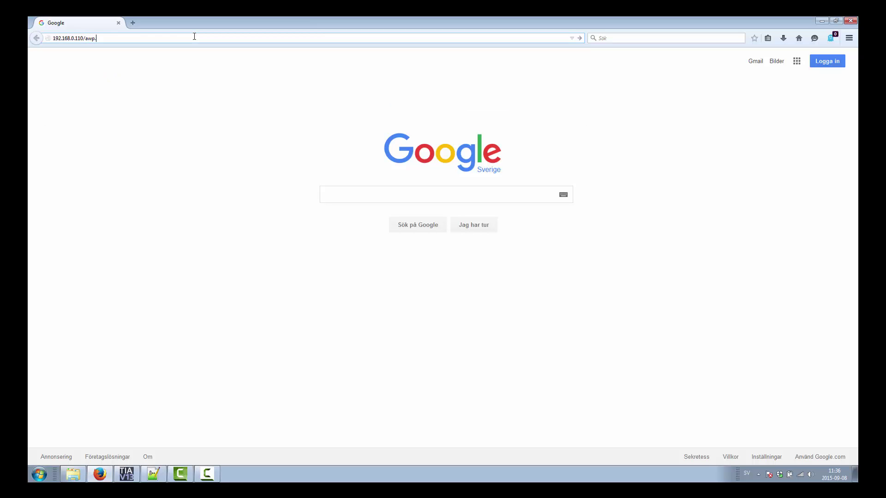
key("BackSpace")
type("/")
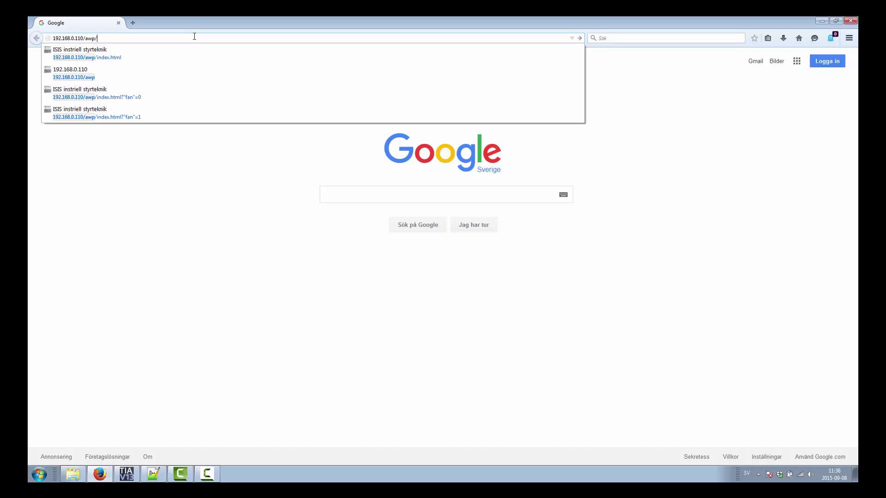
type("in")
key("Right")
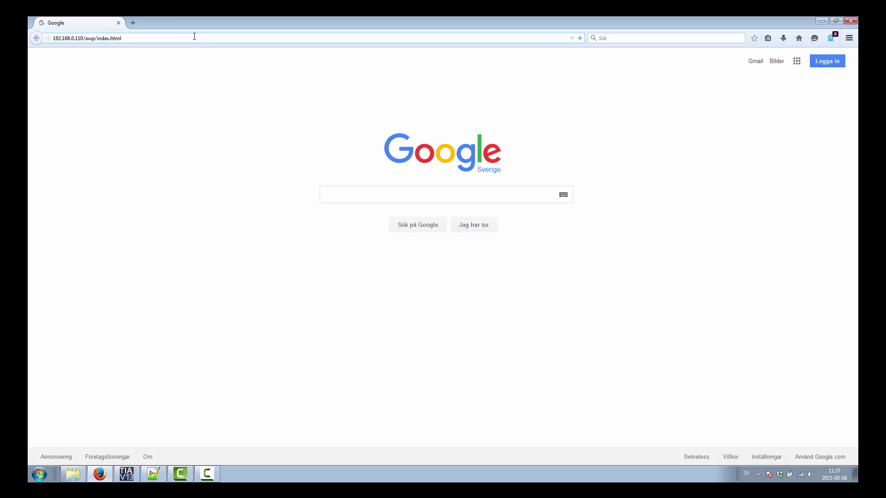
key("Return")
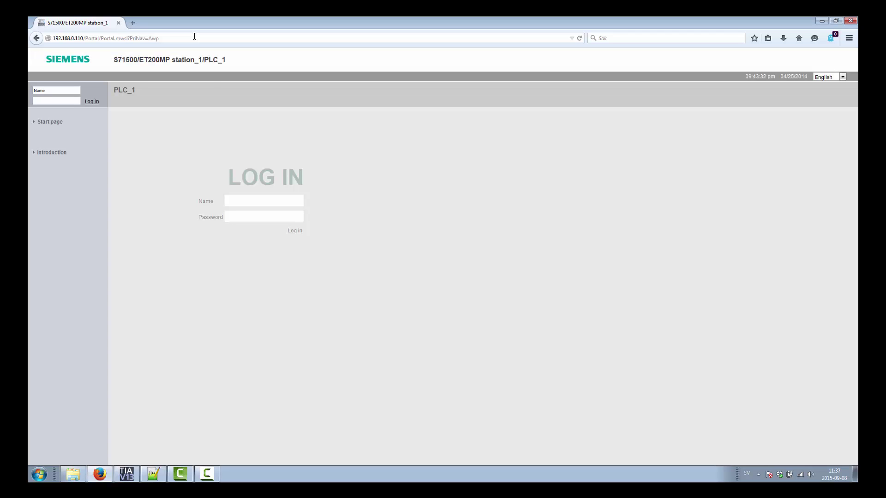
Log in to the PLC web server with the name Admin and the account password
left_click(248, 203)
type("A")
left_click(237, 217)
left_click(227, 201)
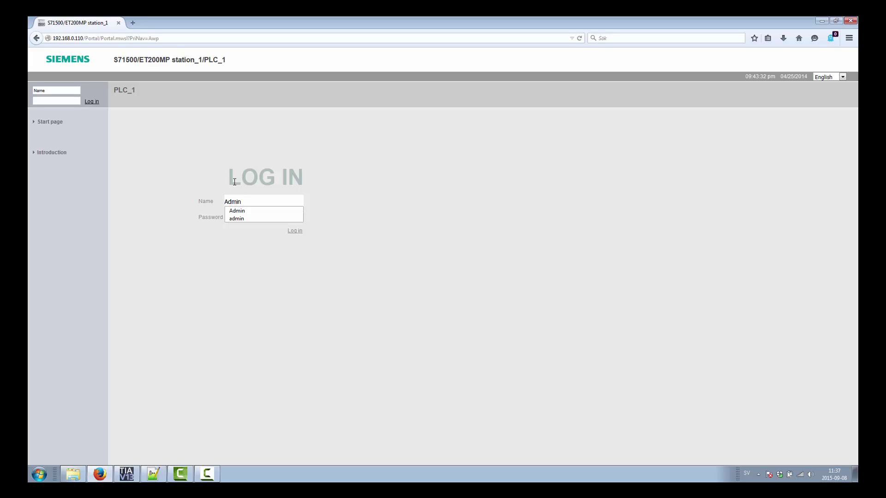
key("Escape")
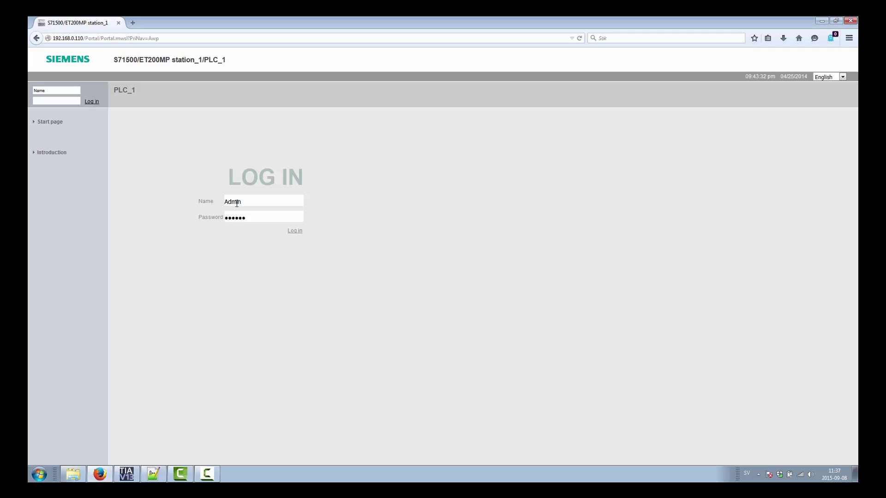
left_click(295, 232)
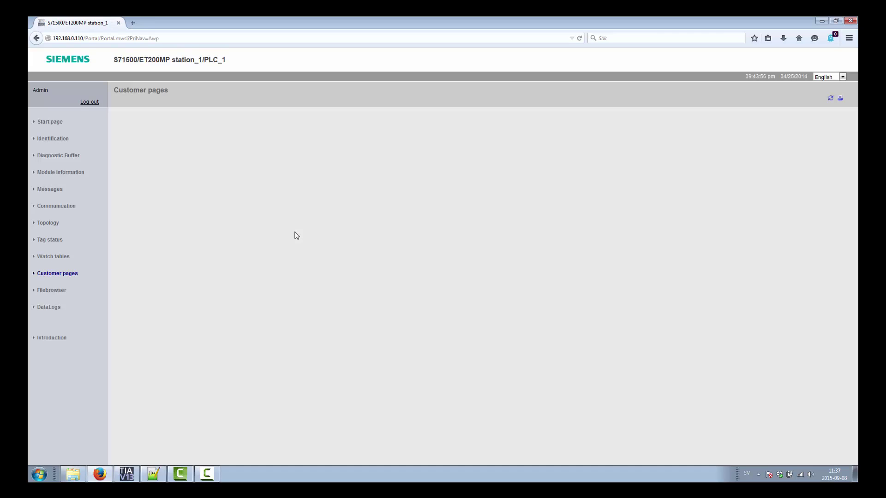
Change the address to 192.168.0.110/awp/index.html to load the user-defined page
left_click(166, 40)
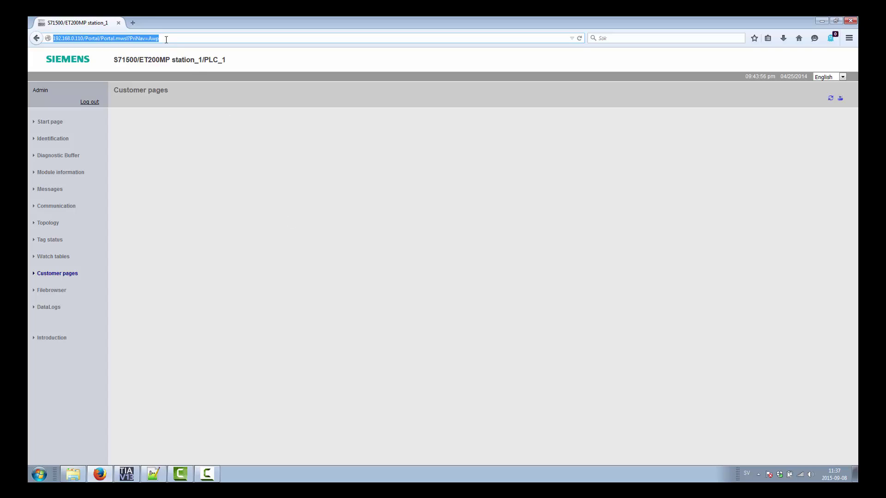
left_click_drag(176, 39, 87, 39)
type("awp")
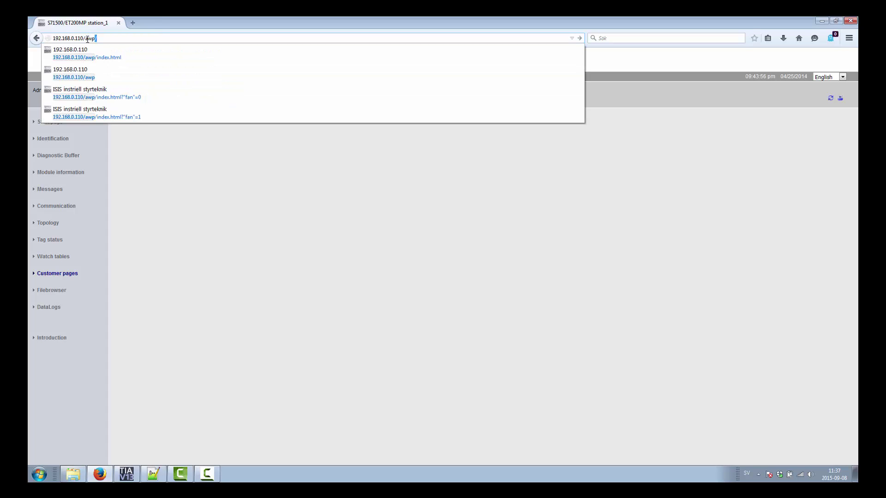
key("Down")
key("Return")
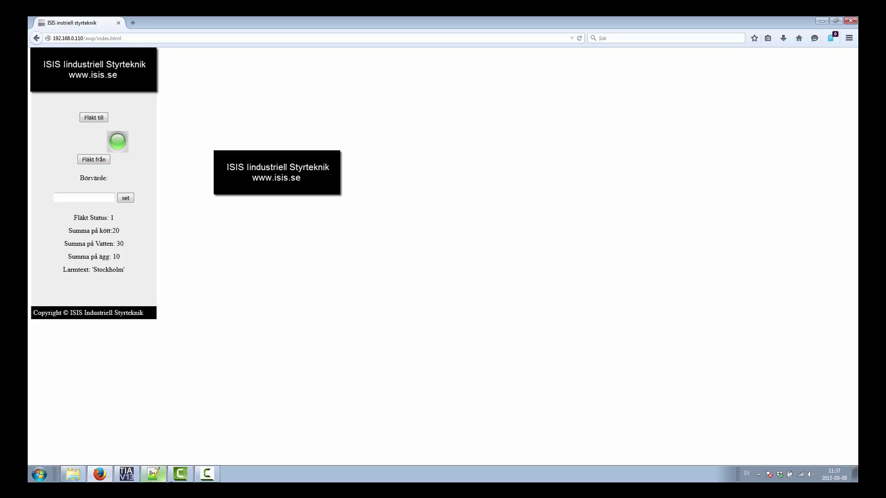
Place the browser window beside Watch table_1 and compare the kött, vatten, ägg and Larmtext values on the page with the monitored tags
left_click_drag(445, 29, 633, 54)
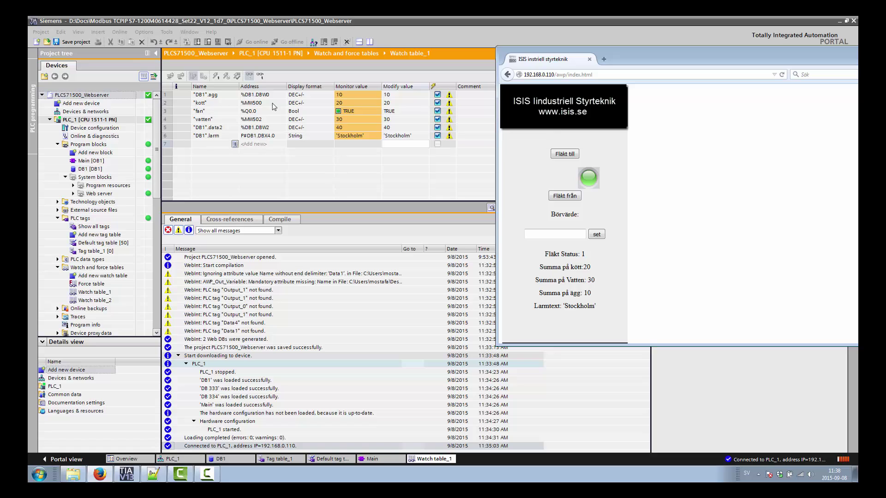
double_click(588, 267)
double_click(591, 280)
double_click(588, 293)
key("F5")
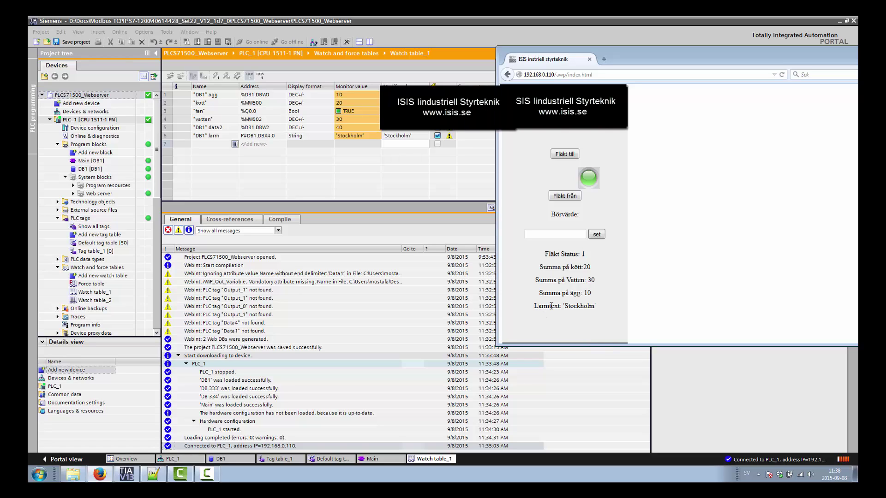
left_click_drag(595, 306, 566, 307)
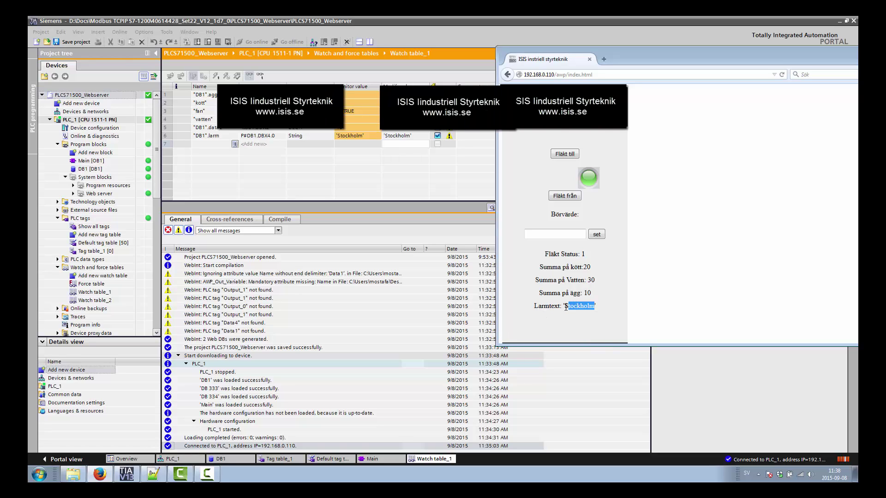
Test the fan control on the web page by switching the fan on and off several times, ending with it on, keeping the watch table in view
left_click_drag(671, 58, 552, 56)
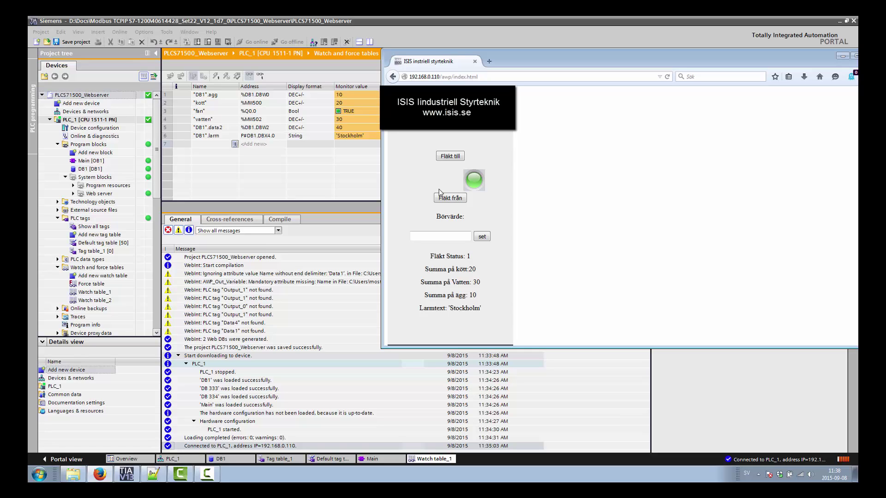
left_click(451, 157)
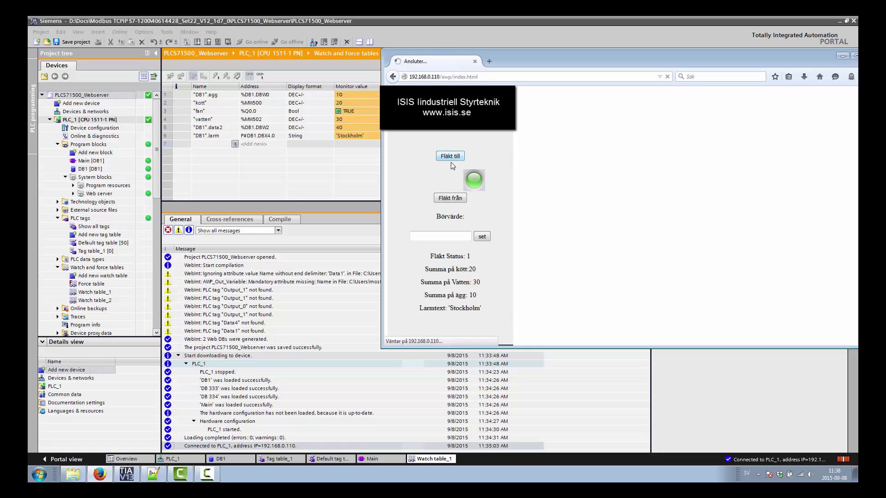
left_click(449, 200)
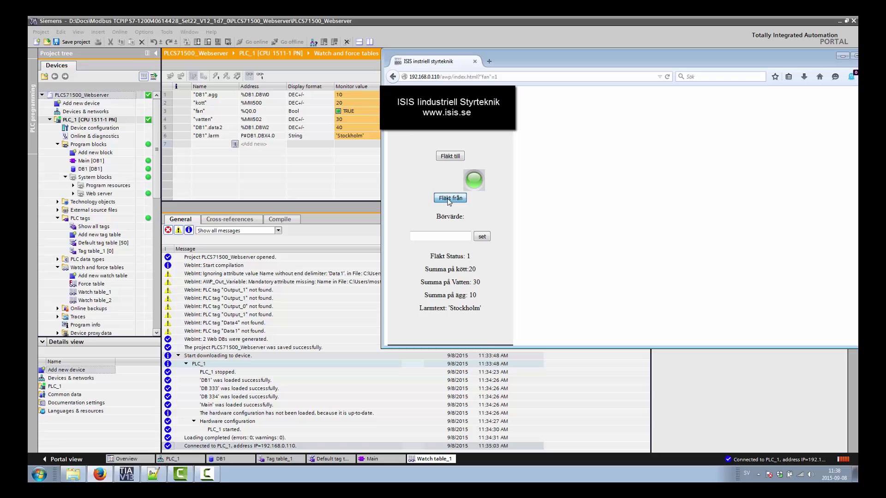
left_click(447, 157)
left_click(456, 196)
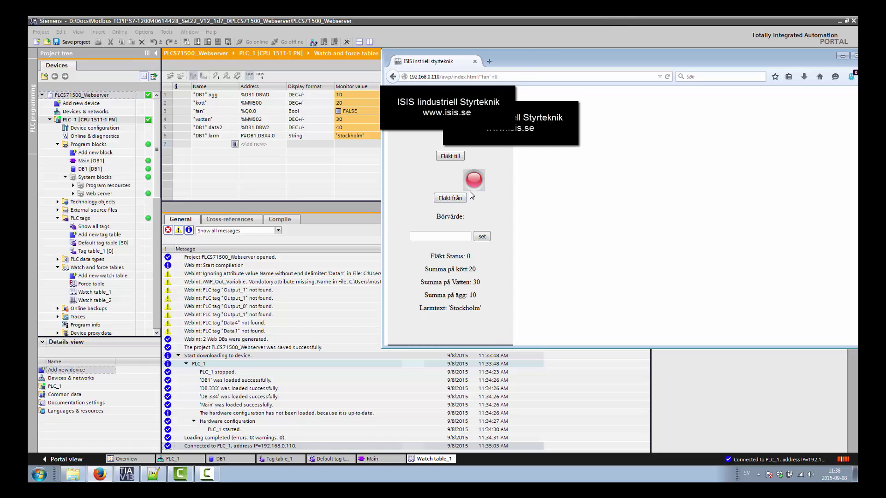
left_click_drag(534, 58, 599, 72)
left_click(515, 170)
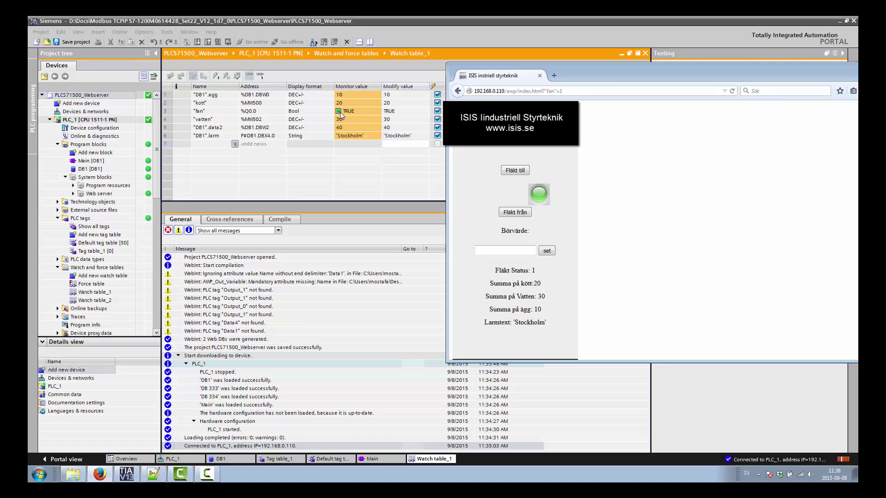
Switch to Notepad++ and highlight the tag output lines from Fläkt Status to Larmtext in index.html
left_click(157, 478)
left_click(200, 276)
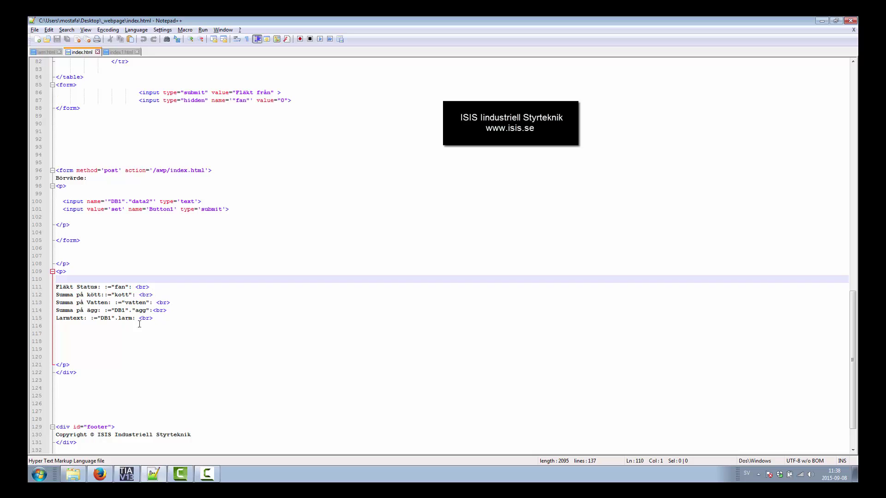
left_click_drag(168, 326, 52, 286)
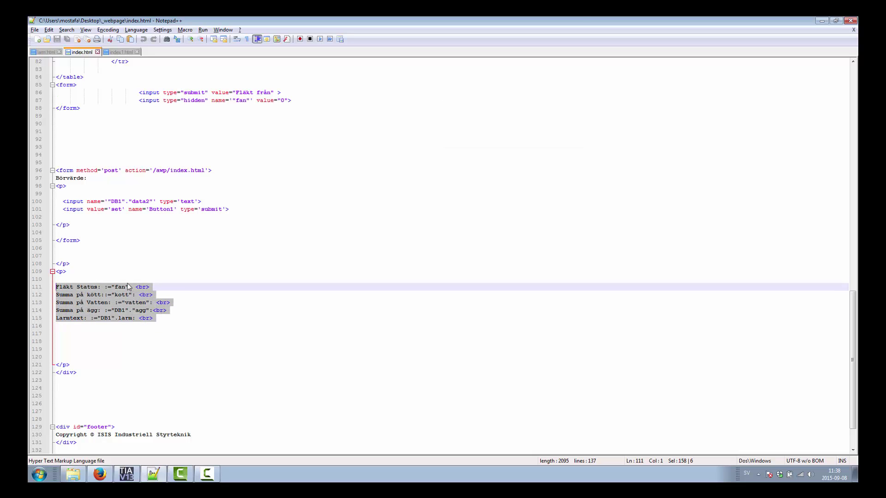
Examine the AWP_In_Variable declarations for "fan", "Output_1" and "DB1"."data2" near the start of index.html, highlighting the lines and the fan tag name
left_click(112, 303)
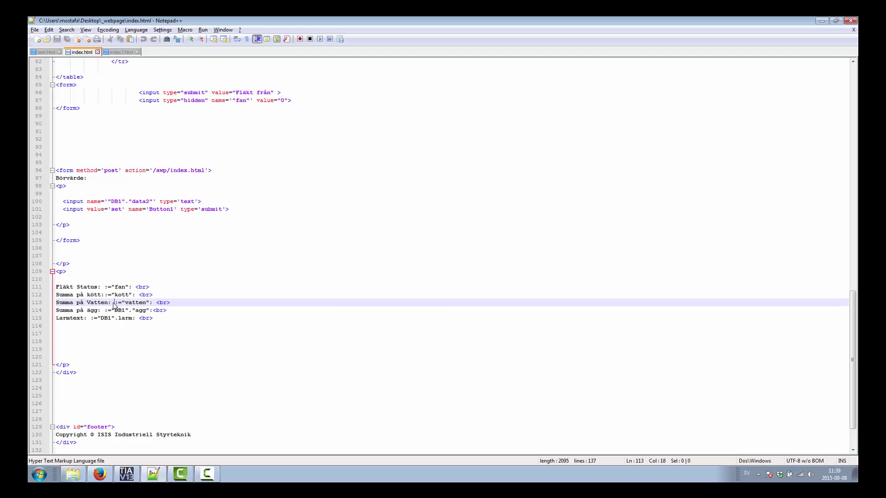
scroll(113, 302, "up", 14)
scroll(114, 303, "up", 13)
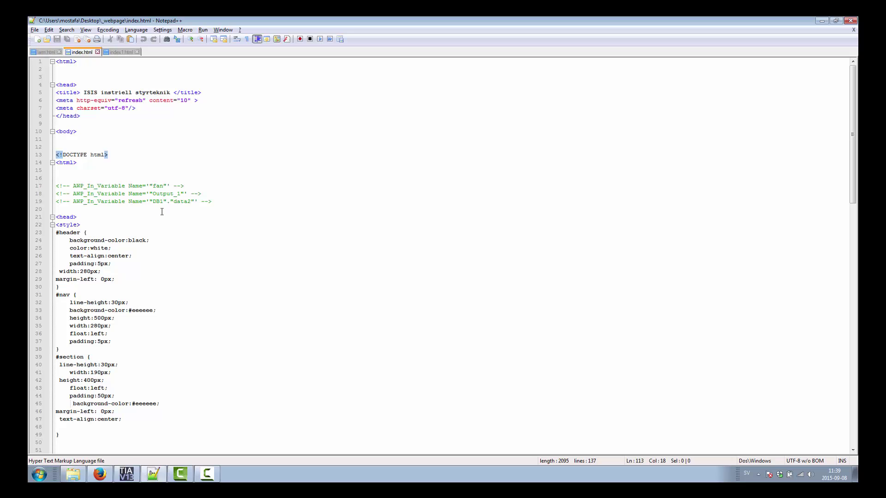
left_click_drag(219, 203, 55, 186)
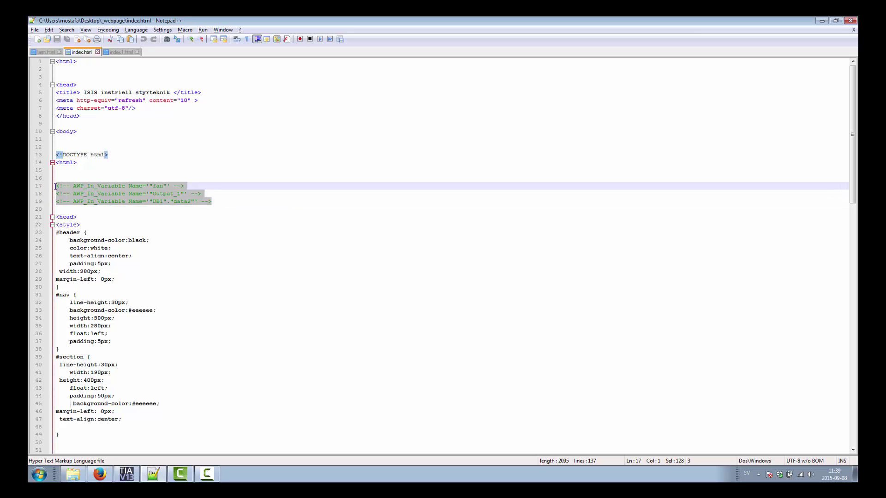
left_click(87, 180)
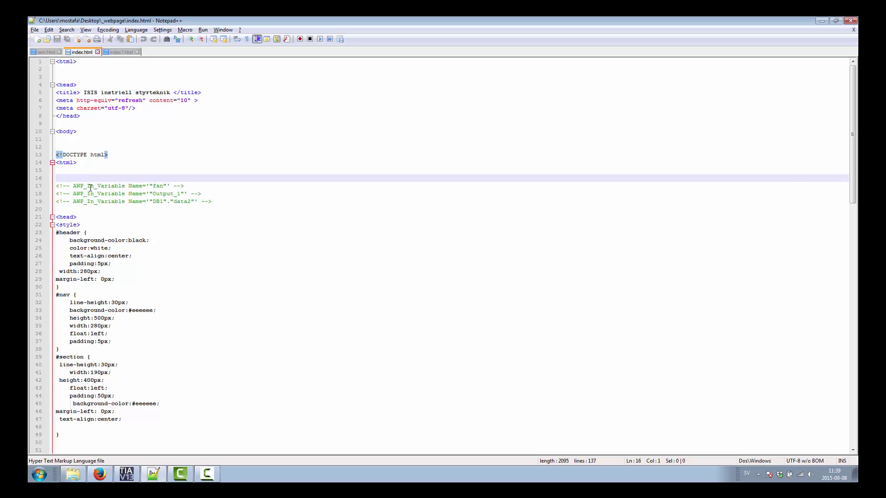
left_click_drag(214, 202, 55, 186)
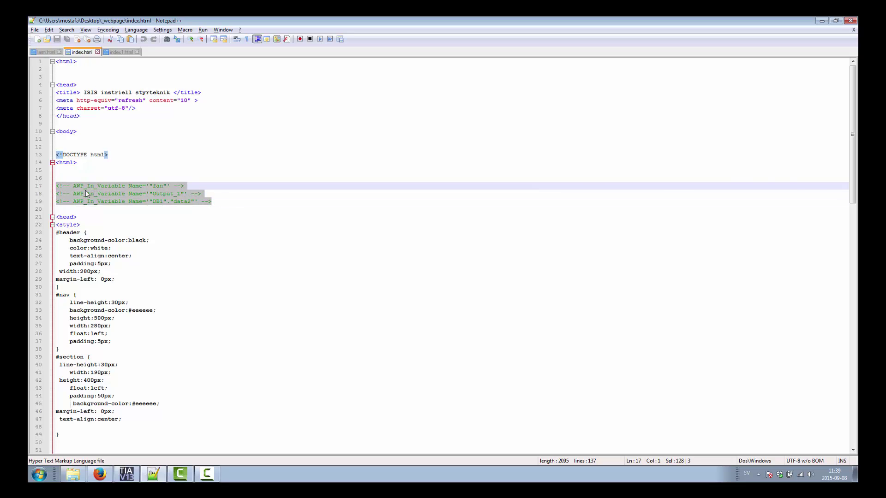
left_click(136, 188)
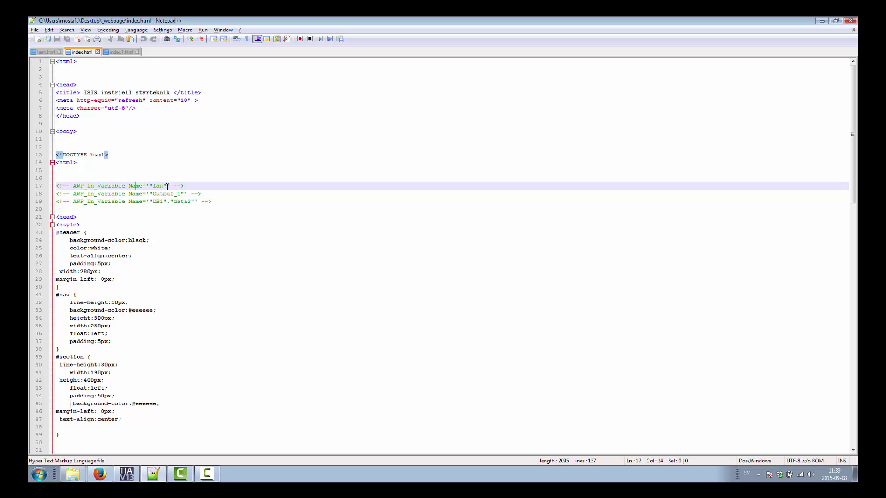
left_click_drag(169, 187, 151, 186)
left_click(222, 200)
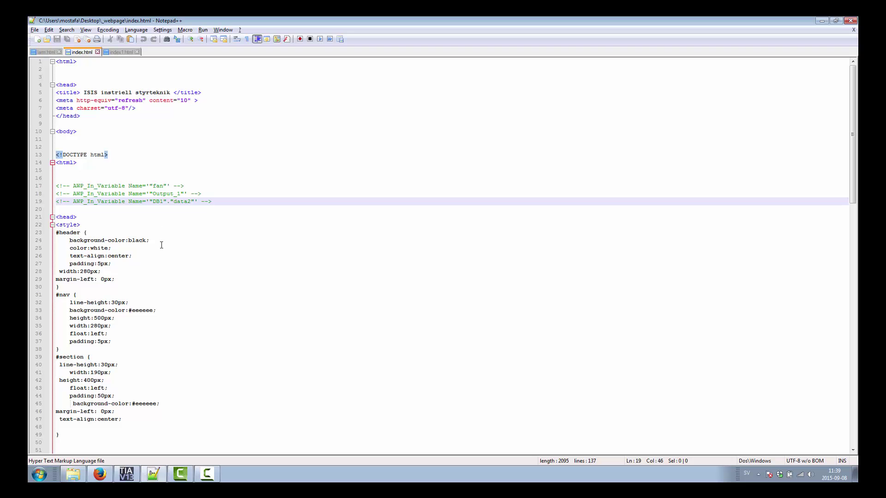
Examine the Fläkt till and Fläkt från forms in index.html and compare their hidden fan inputs with the fan tag's AWP_In_Variable declaration
scroll(162, 245, "down", 15)
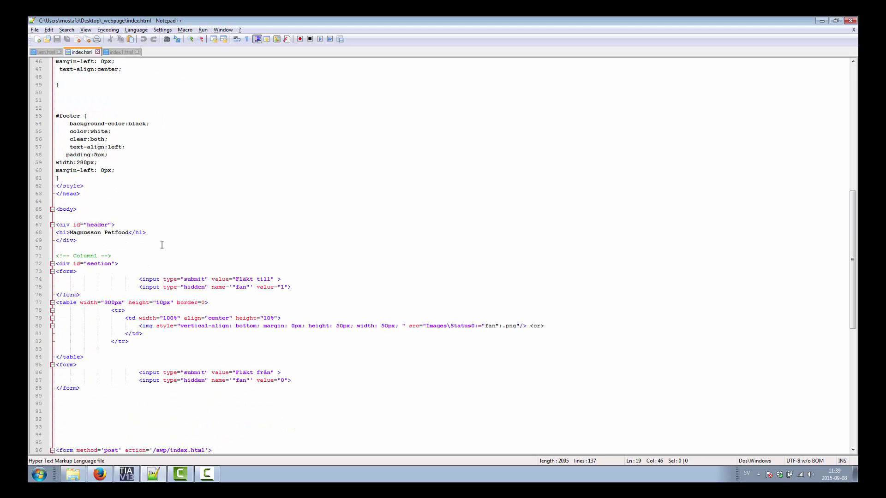
scroll(162, 245, "down", 1)
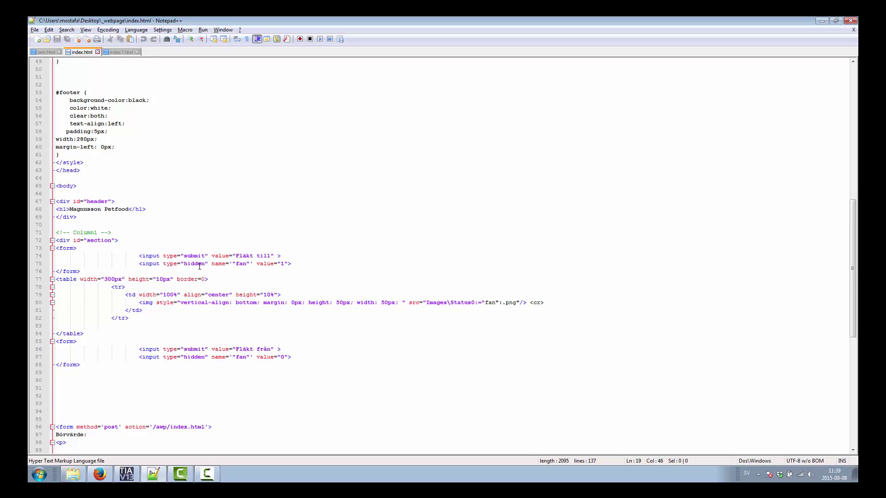
scroll(199, 266, "down", 2)
scroll(200, 266, "down", 1)
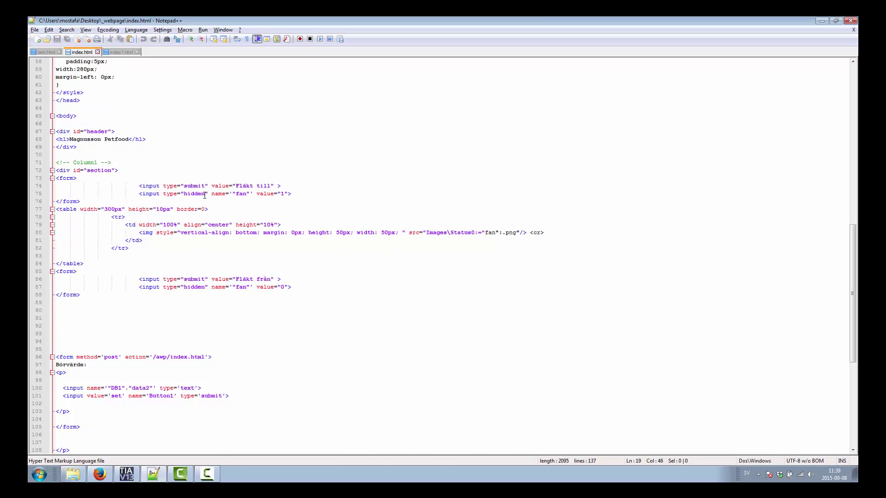
left_click(187, 186)
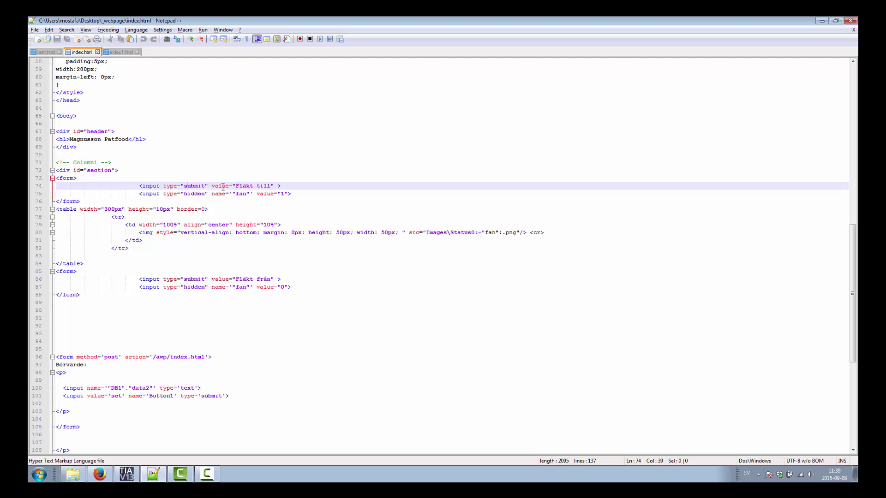
left_click(285, 193)
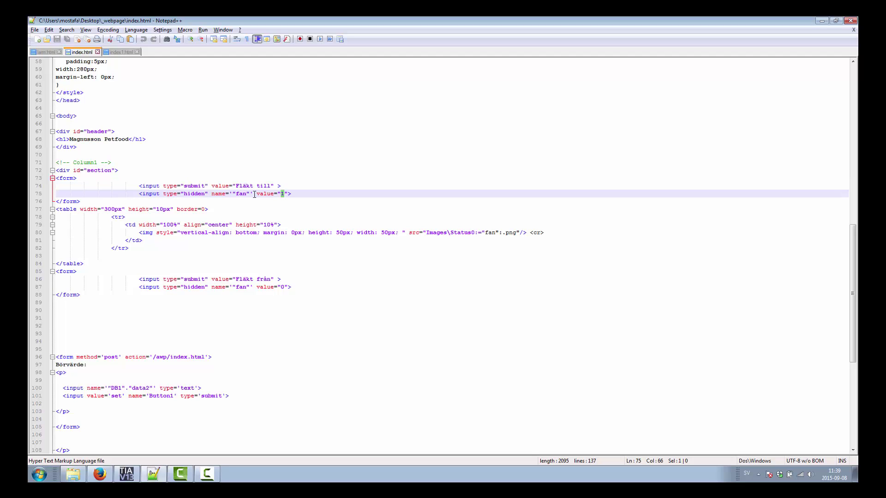
left_click(238, 194)
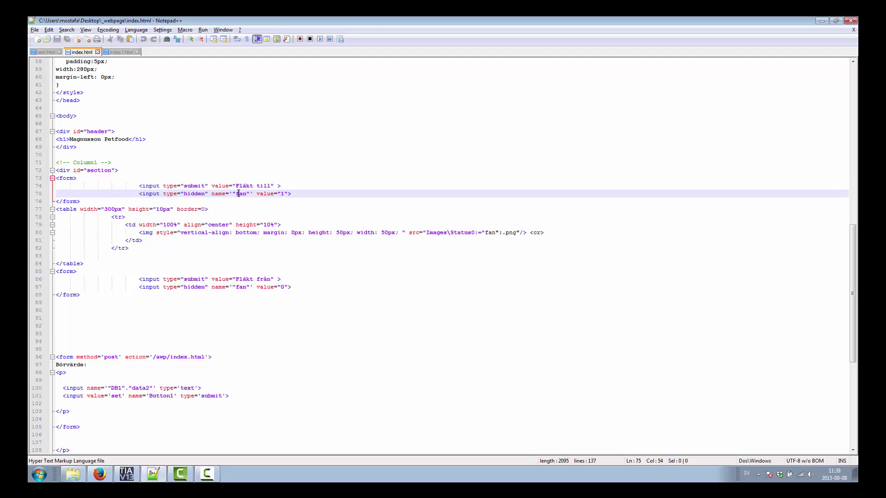
left_click(265, 280)
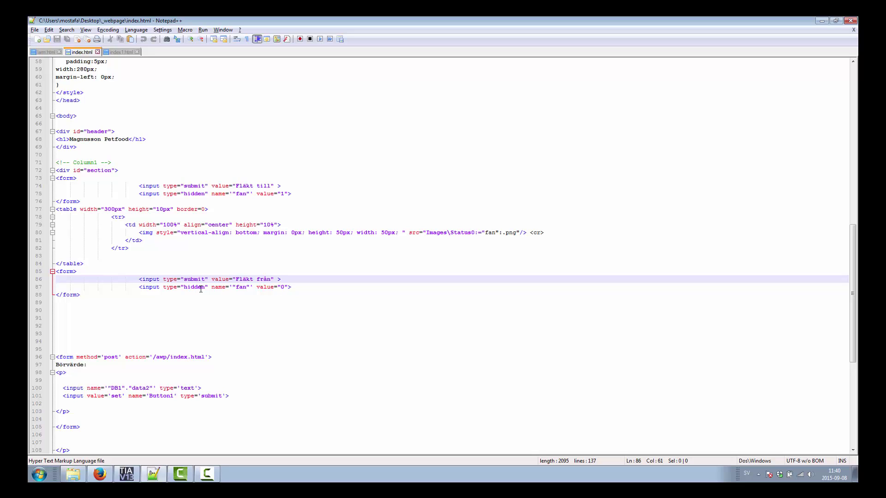
left_click_drag(250, 289, 243, 288)
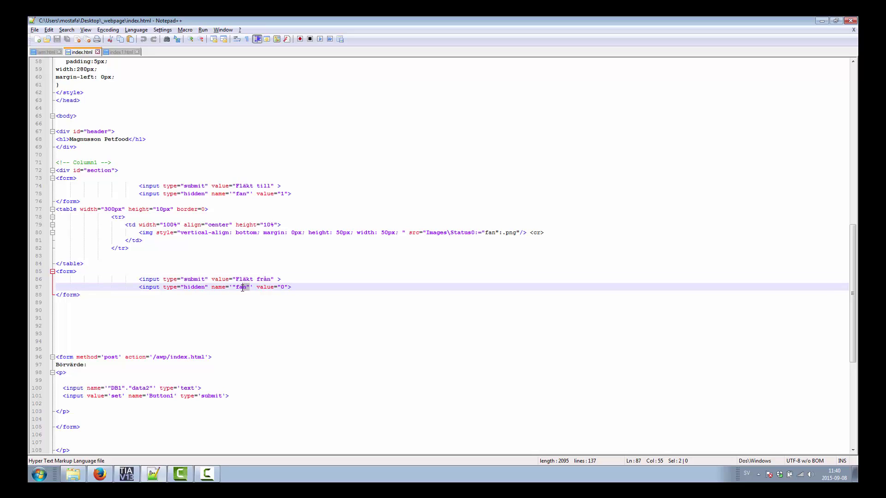
triple_click(243, 290)
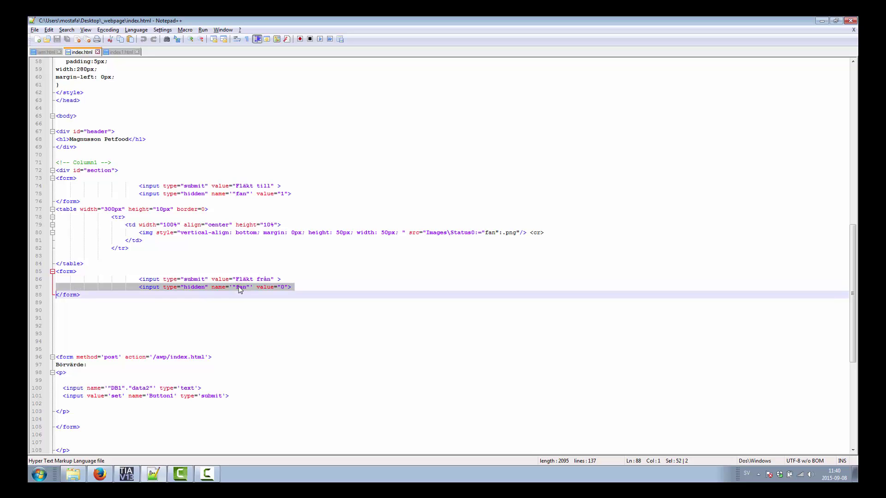
left_click(244, 289)
scroll(194, 221, "up", 16)
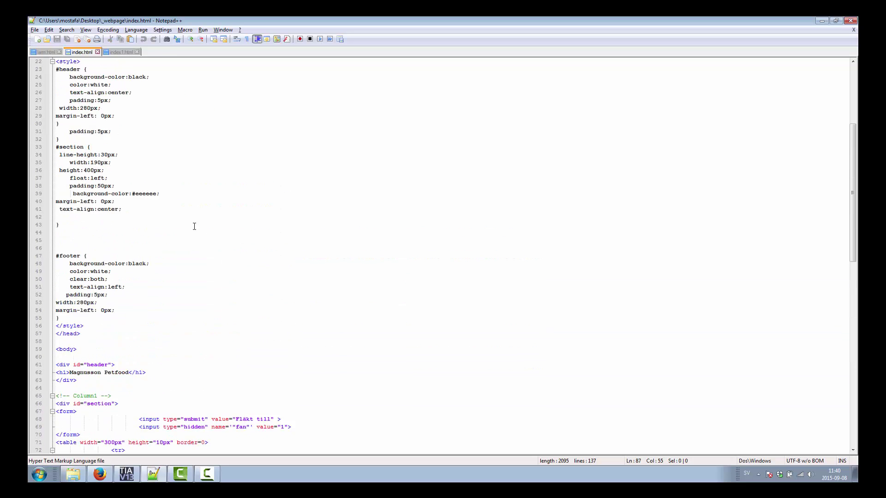
left_click(163, 116)
scroll(241, 251, "down", 19)
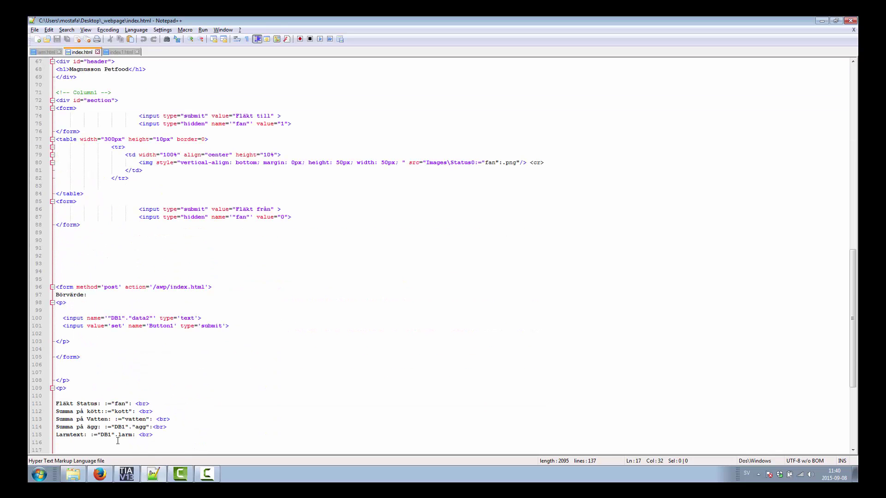
left_click(101, 474)
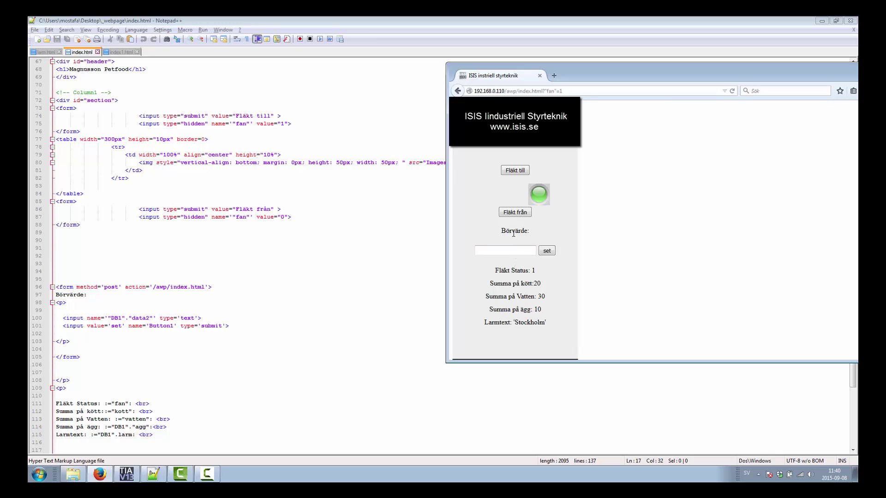
left_click(515, 249)
key("Return")
type("500")
left_click(547, 251)
left_click(126, 474)
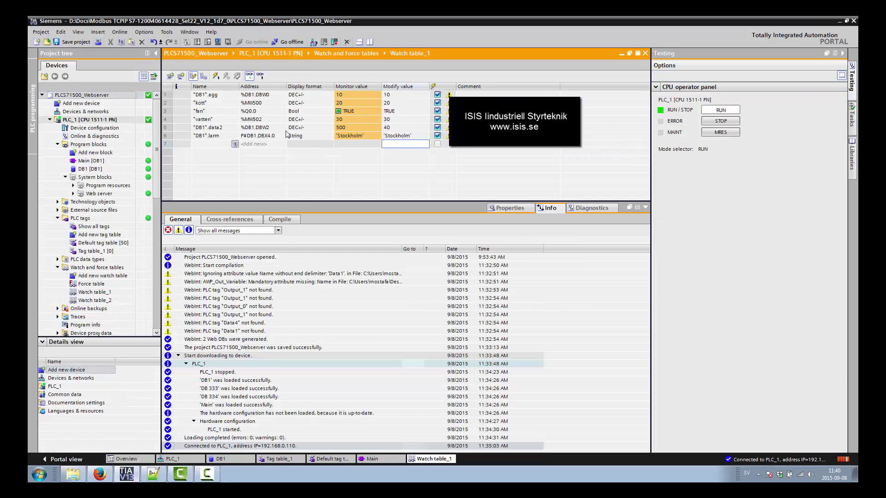
left_click(339, 130)
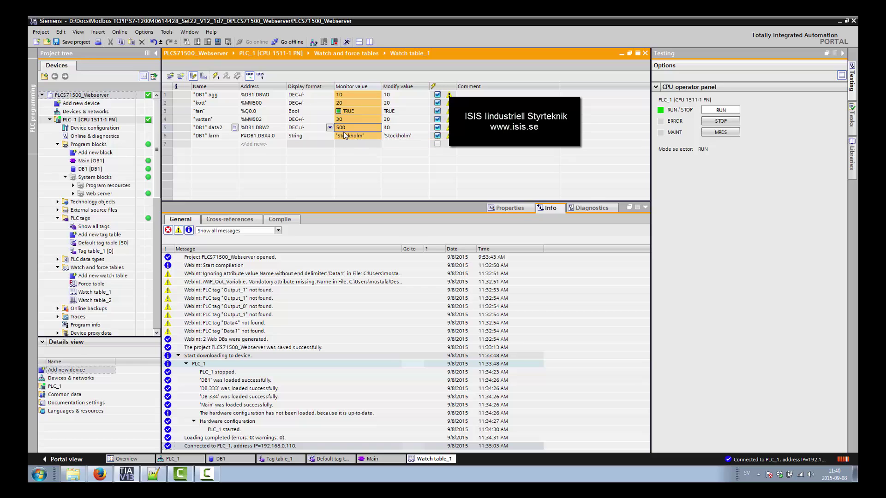
Return to Notepad++ and examine the Börvärde form's "DB1"."data2" text input and its set submit button in index.html
key("alt+Tab")
key("alt+Tab")
key("alt+Tab")
key("alt+Tab")
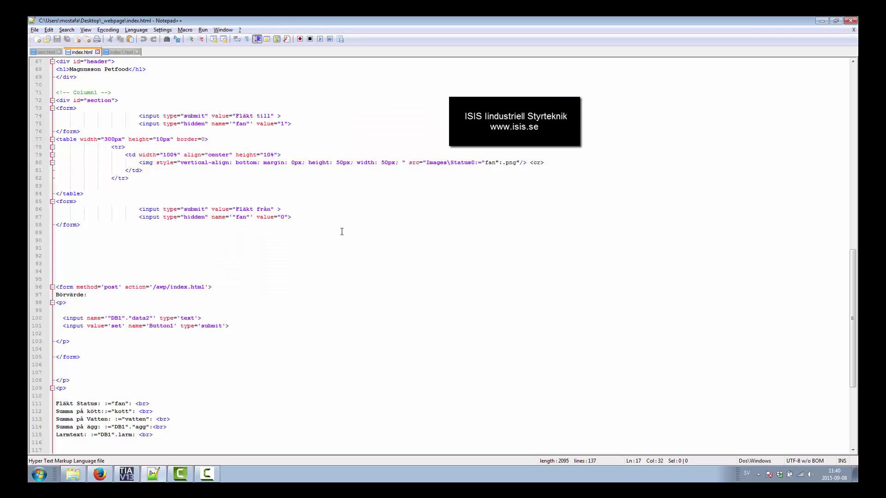
left_click(212, 310)
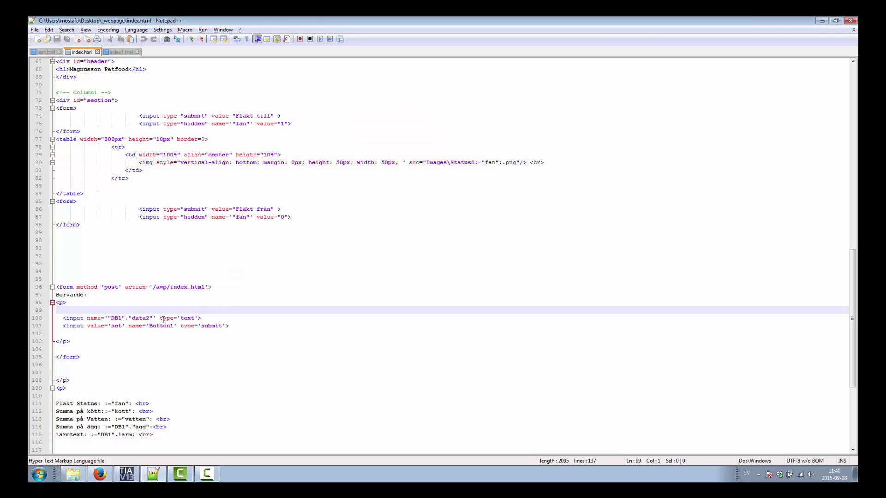
scroll(163, 320, "down", 1)
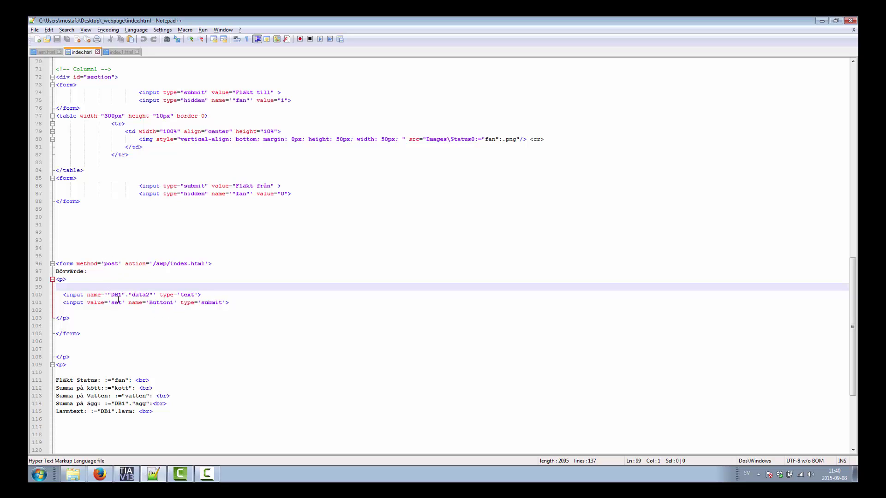
left_click(147, 295)
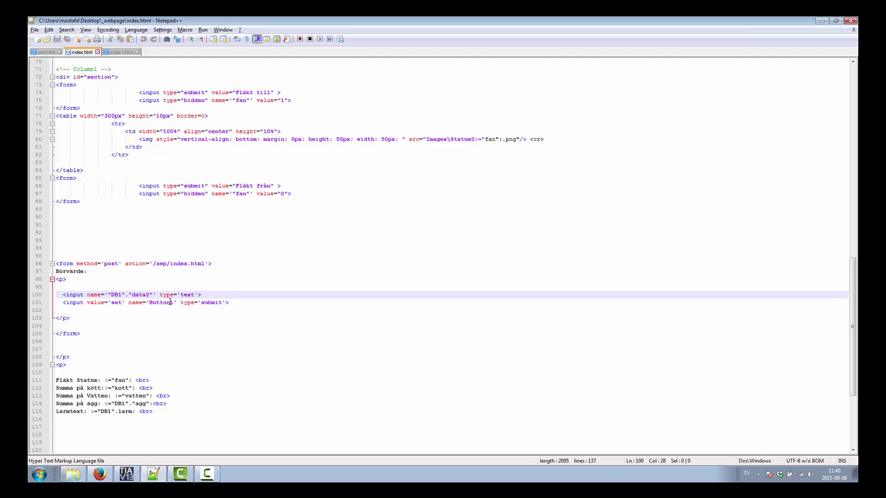
left_click(112, 303)
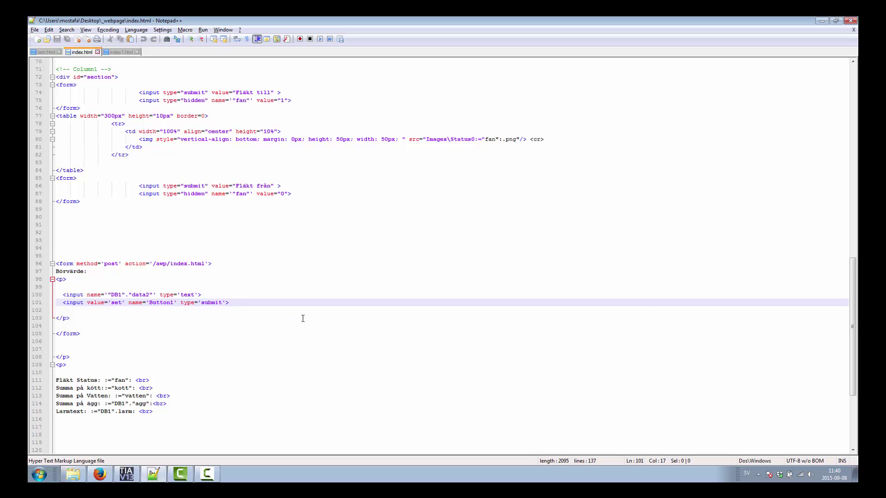
key("alt+Tab")
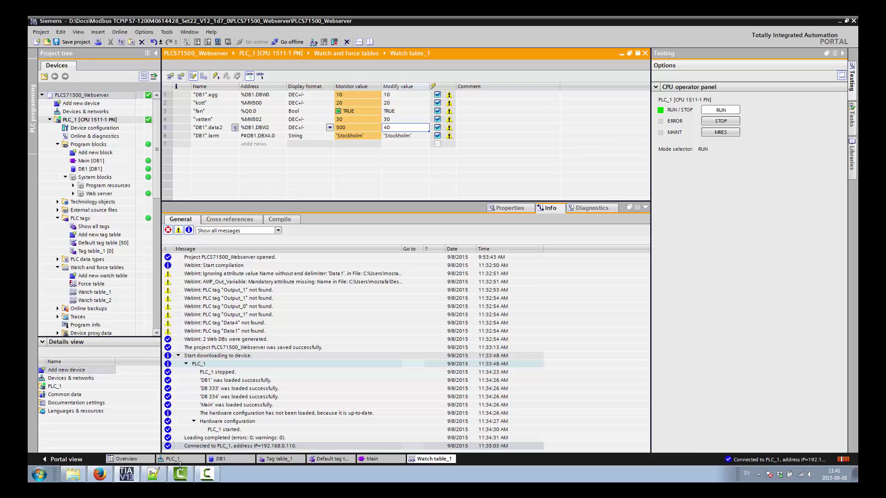
left_click(100, 474)
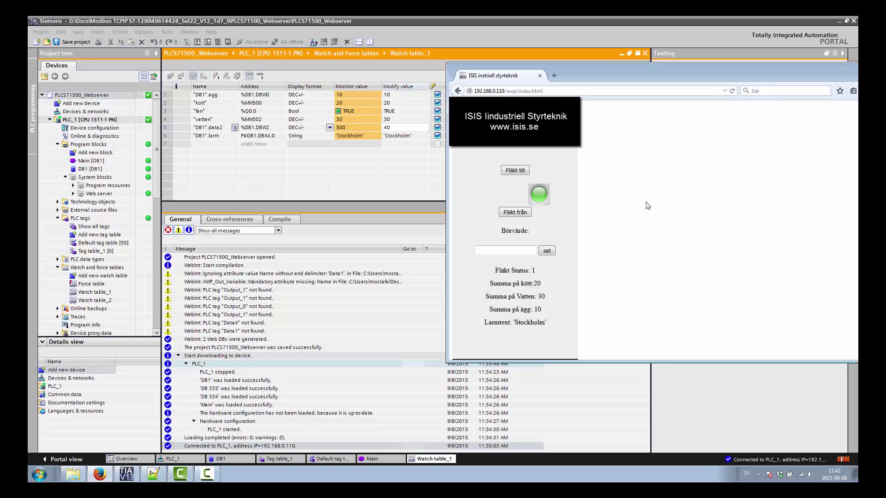